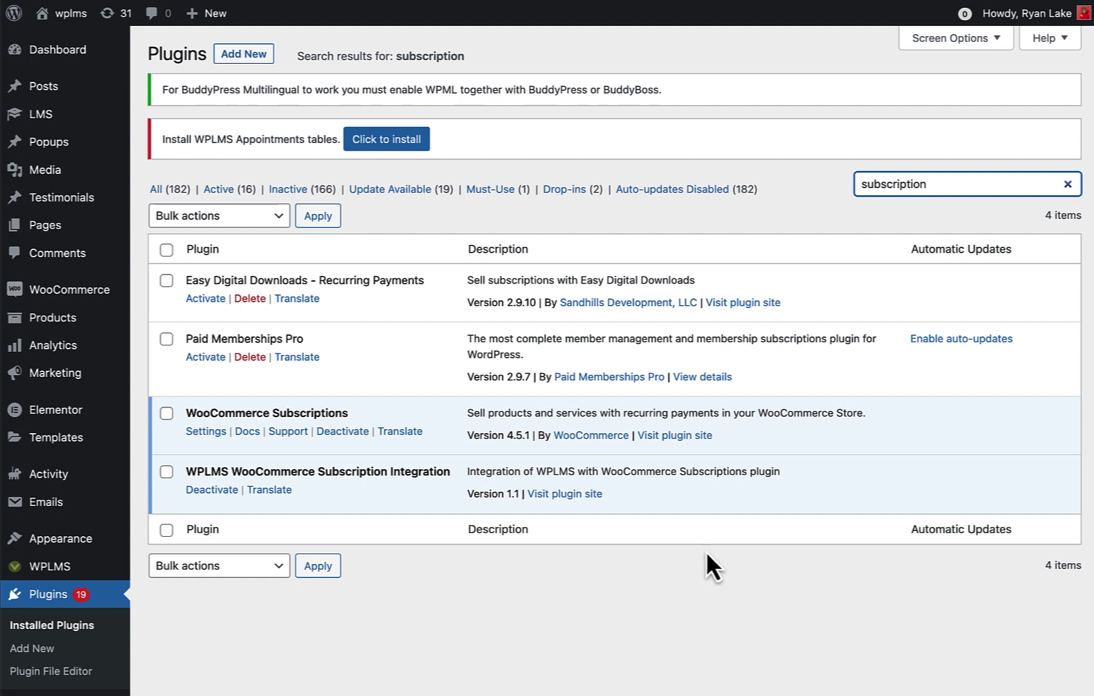
Step: Scroll the wplms.io addons blog, then show the instructor's Manage Courses list with Artificial Intelligence and Data mining
left_click(382, 472)
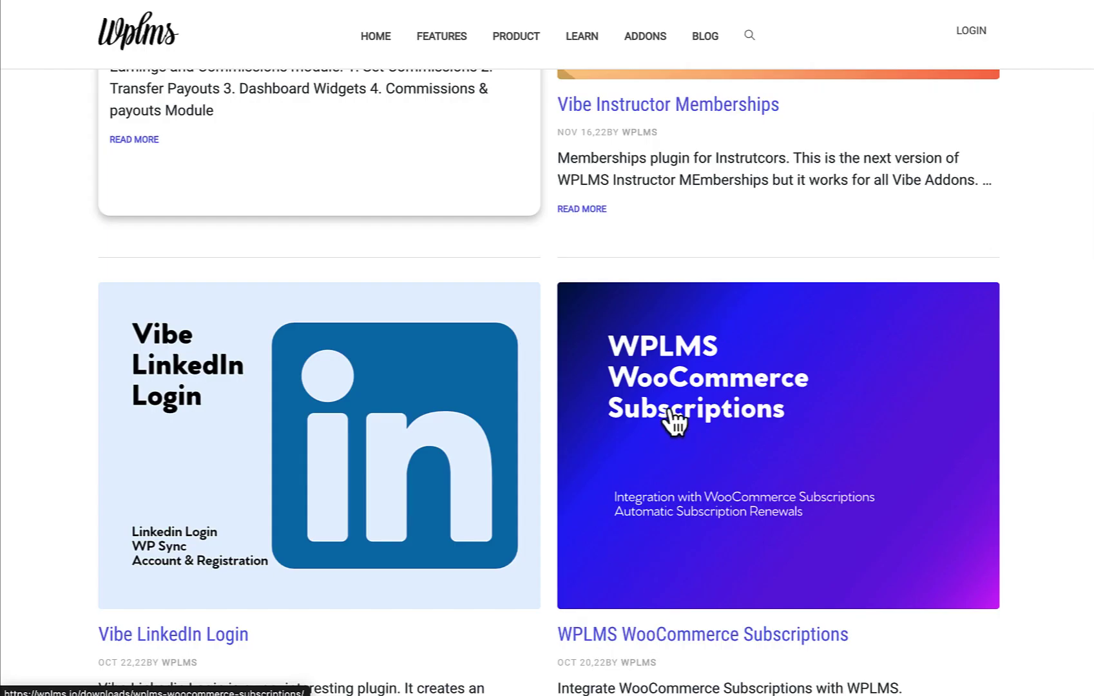
scroll(685, 419, "down", 1)
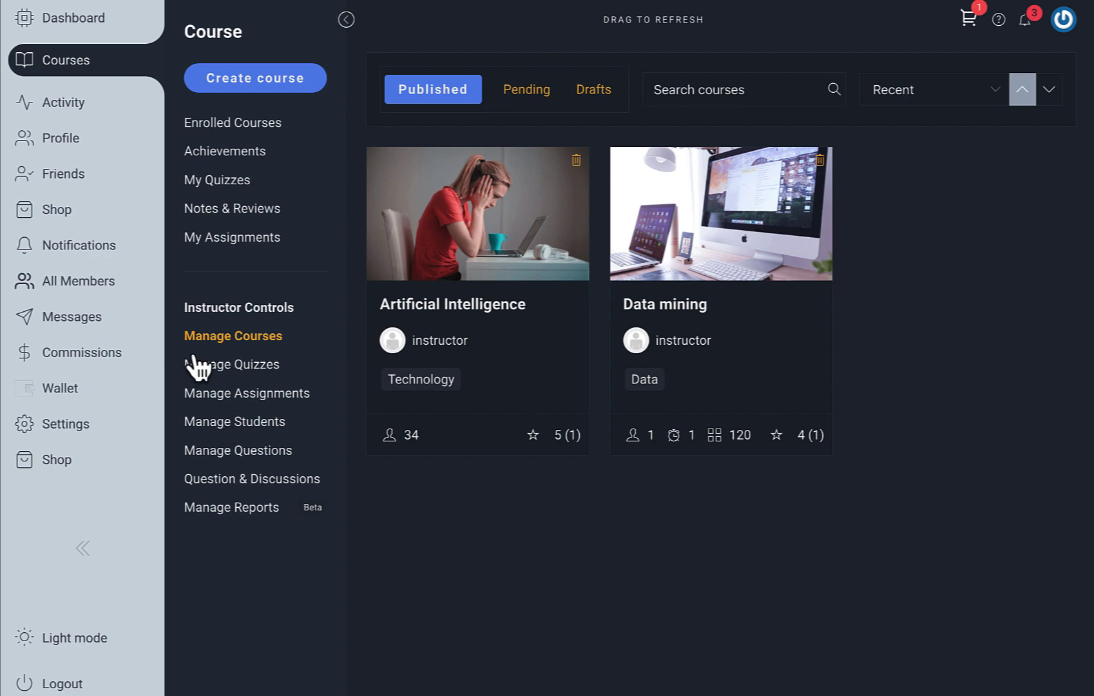
Step: Open Data mining's Accessibility step and its product price form showing Price 19, Sale Price 18
left_click(725, 257)
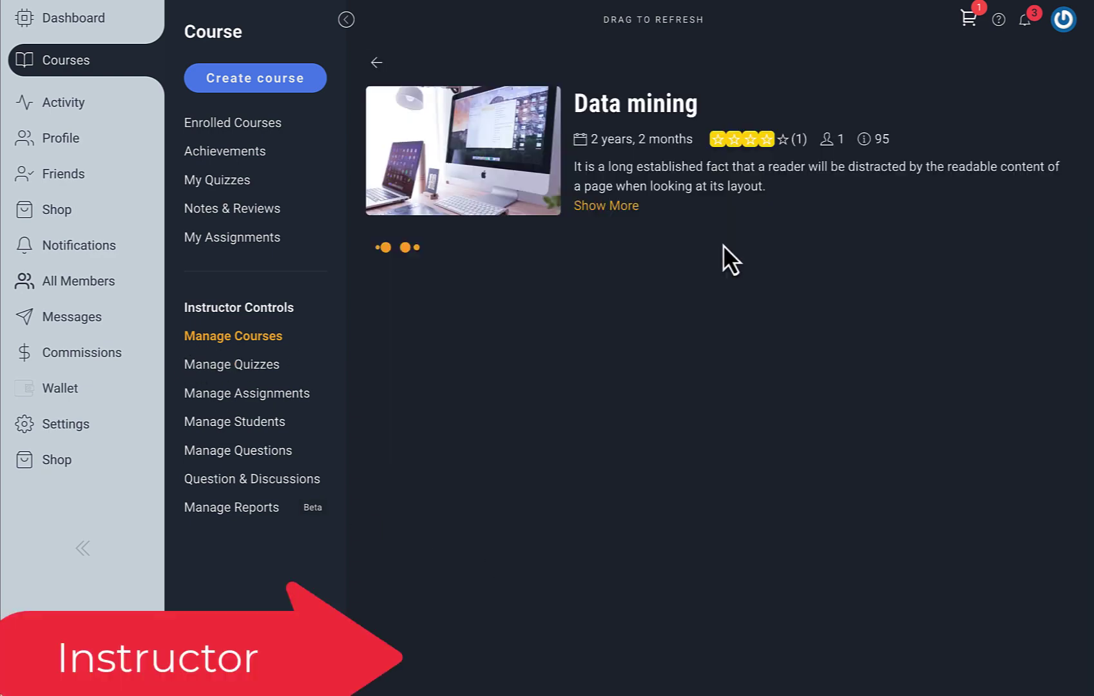
left_click_drag(582, 103, 705, 109)
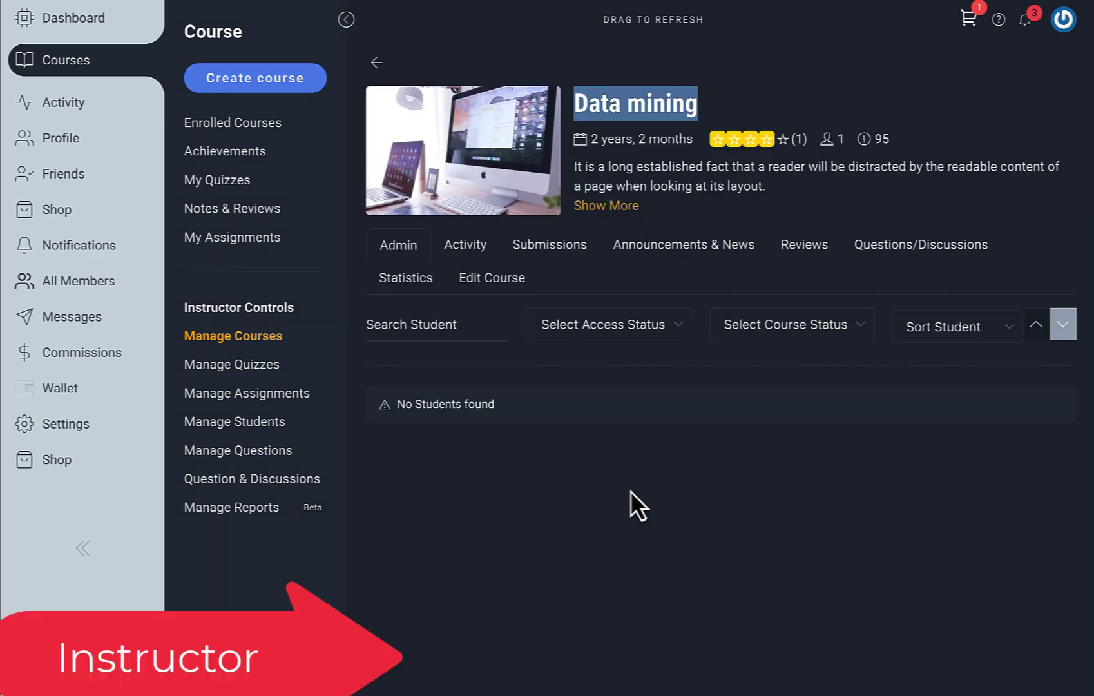
left_click(513, 278)
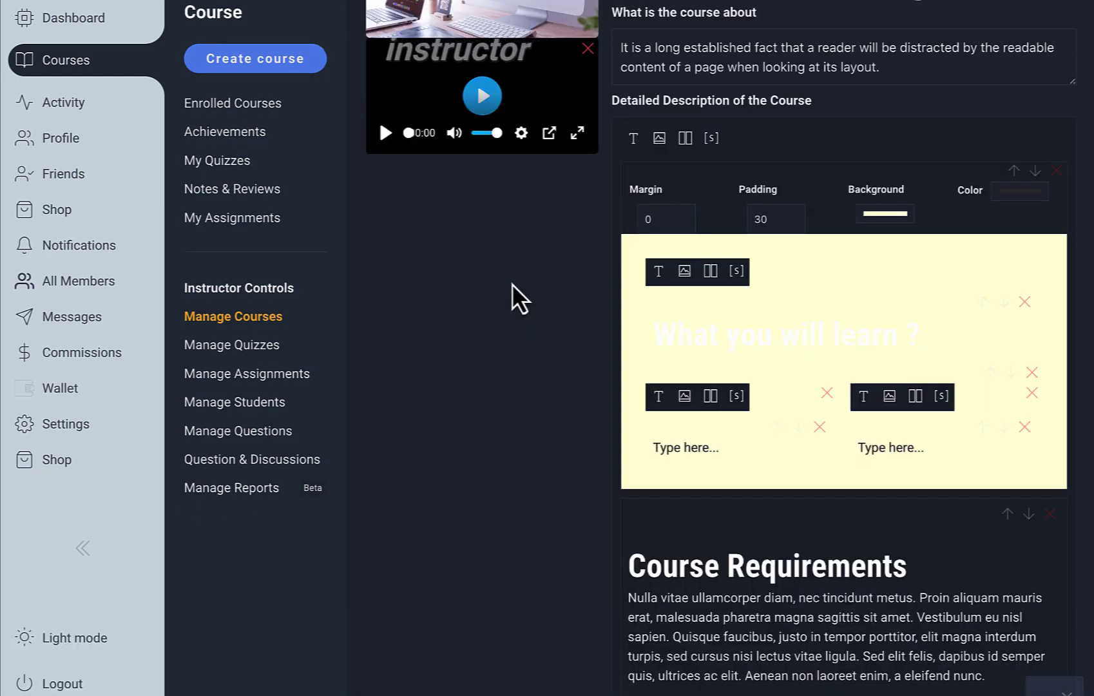
scroll(610, 383, "up", 6)
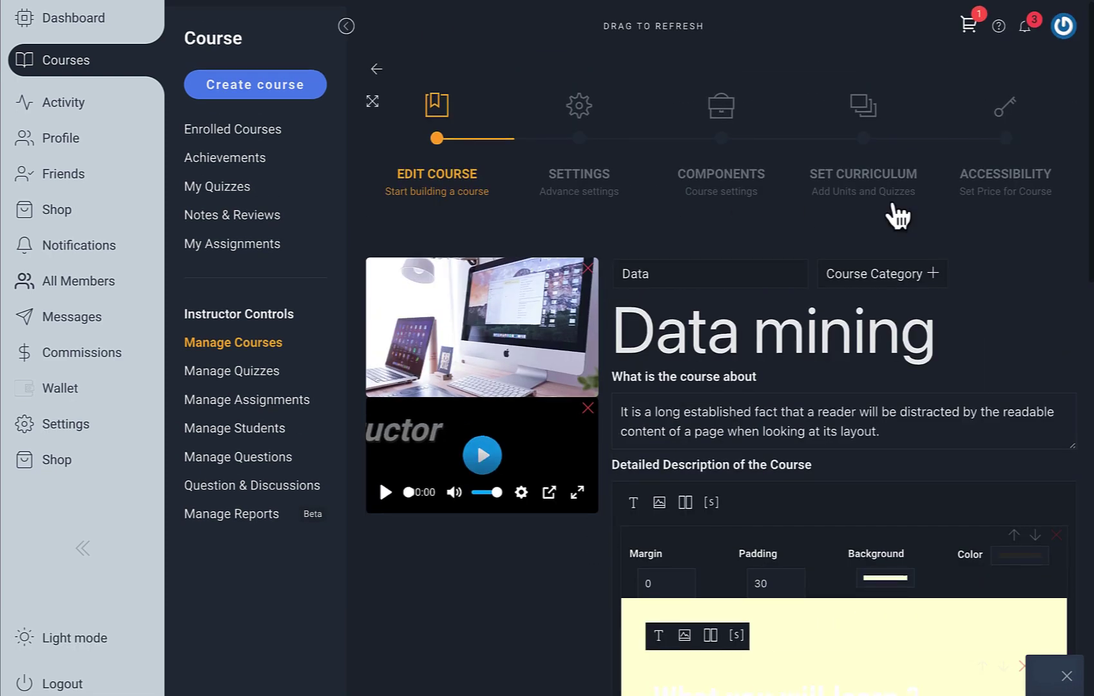
left_click(973, 188)
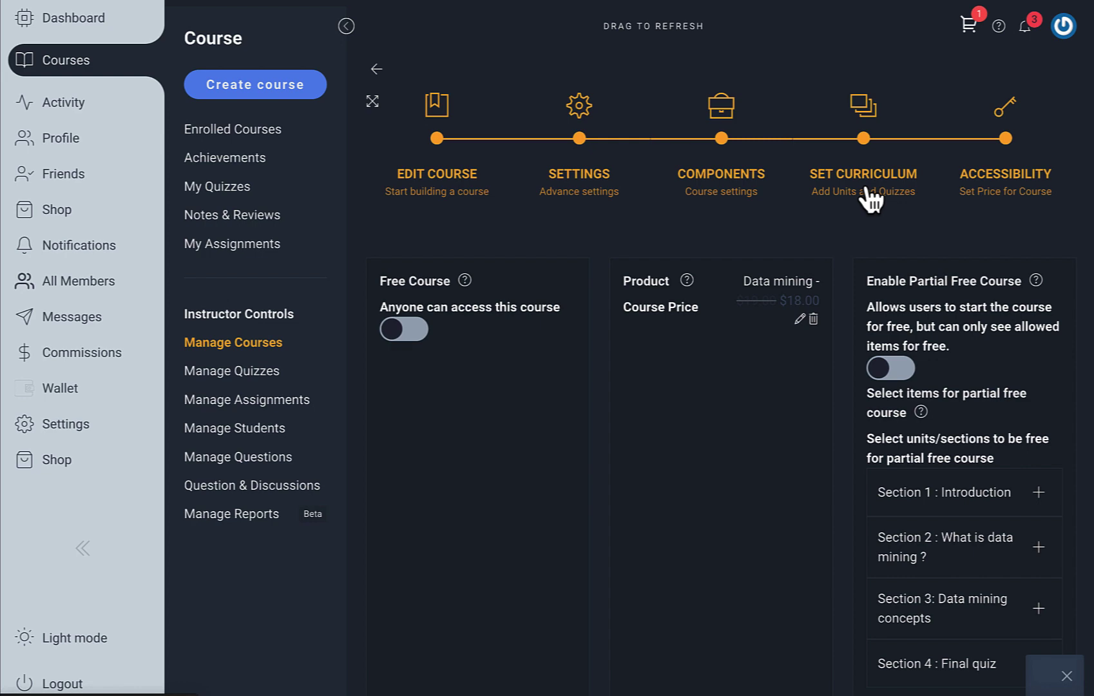
left_click(869, 193)
left_click(978, 191)
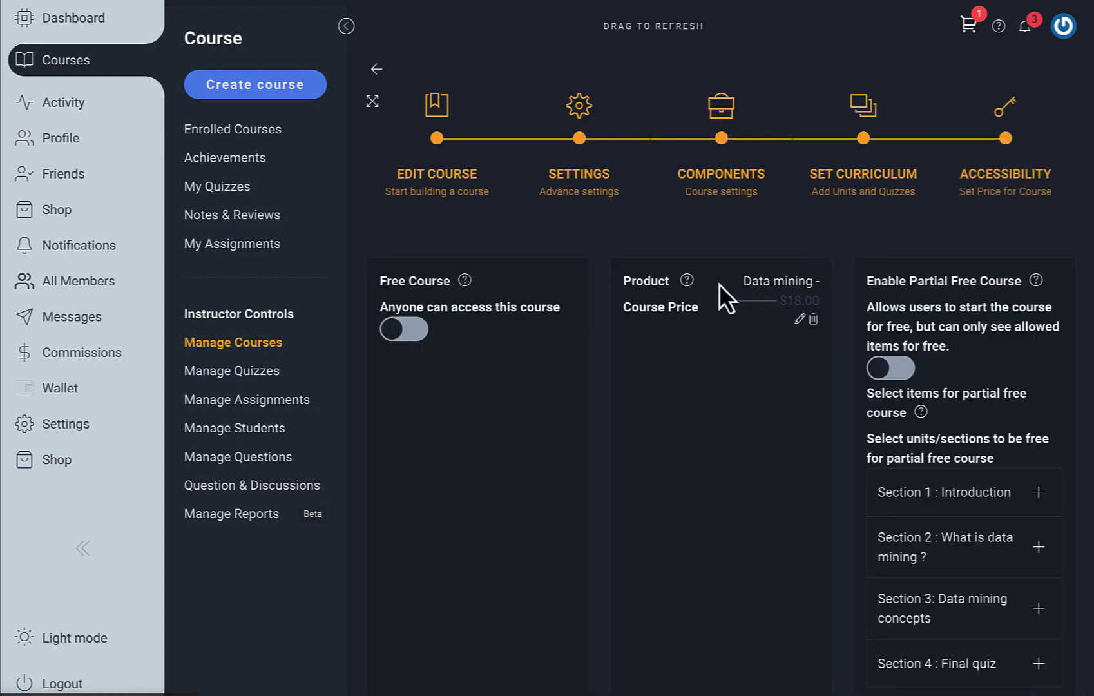
scroll(701, 384, "down", 4)
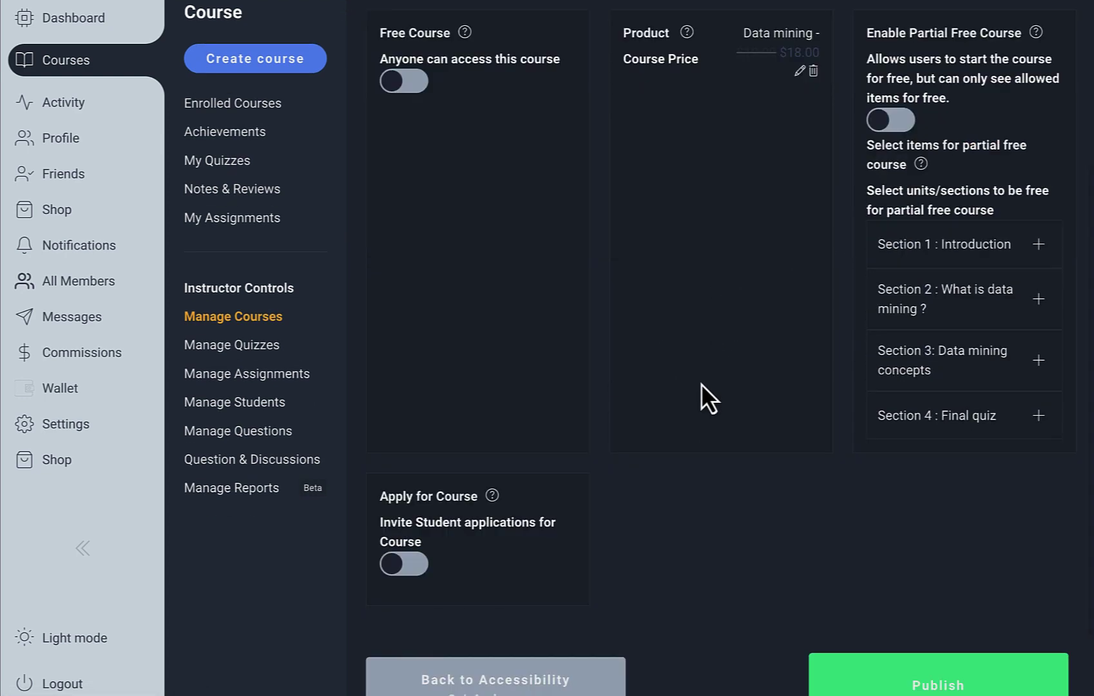
scroll(700, 340, "up", 4)
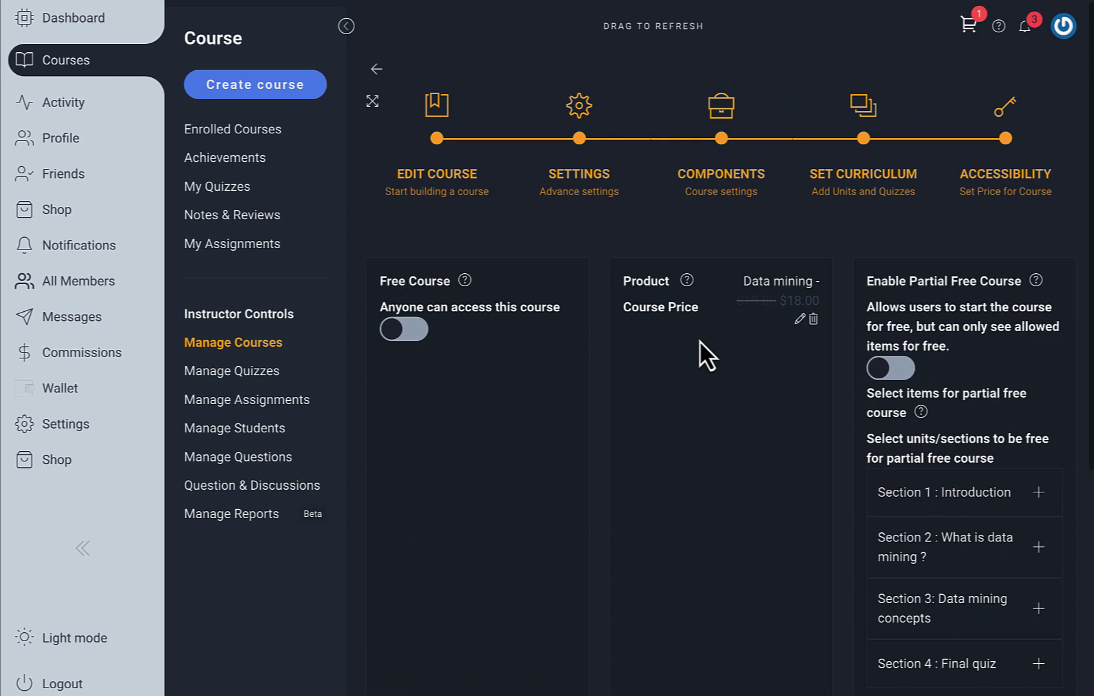
left_click(799, 319)
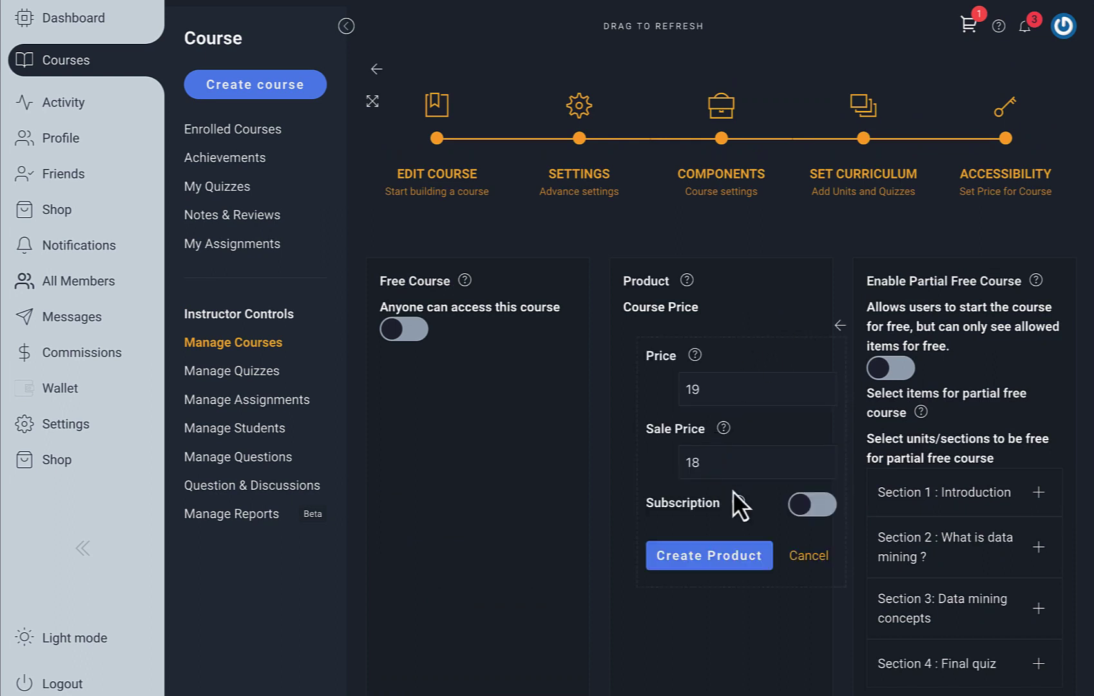
Step: Set the product price to 10, clear the sale price, and make it a 1-day subscription
left_click(731, 389)
key("BackSpace")
type("0")
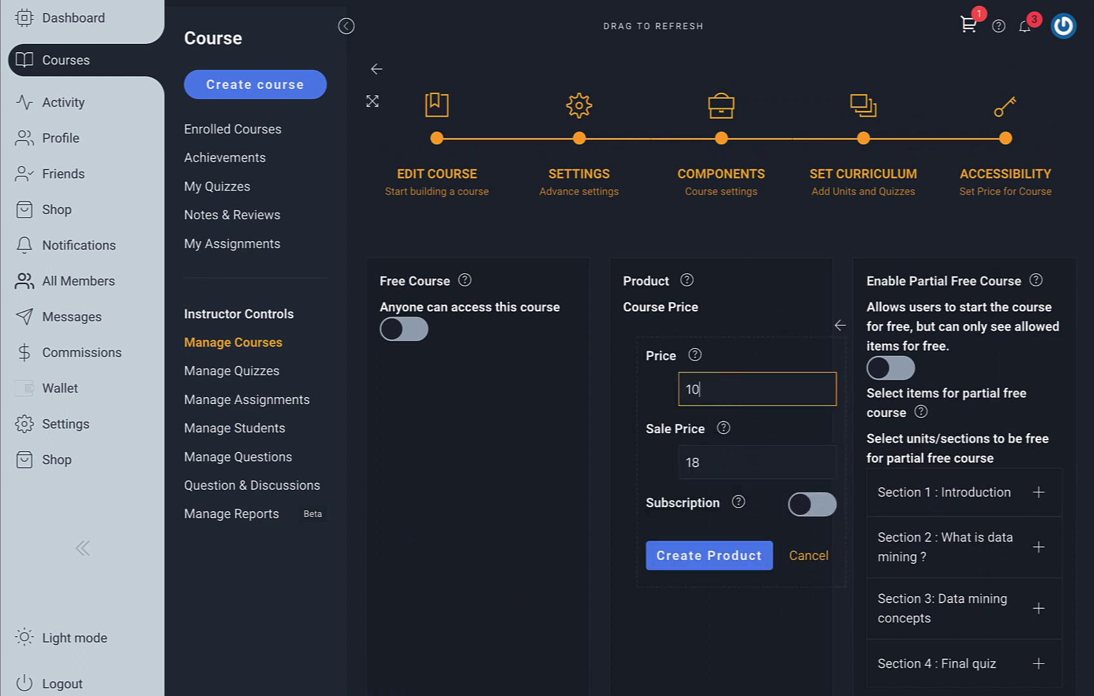
left_click_drag(760, 461, 569, 468)
key("BackSpace")
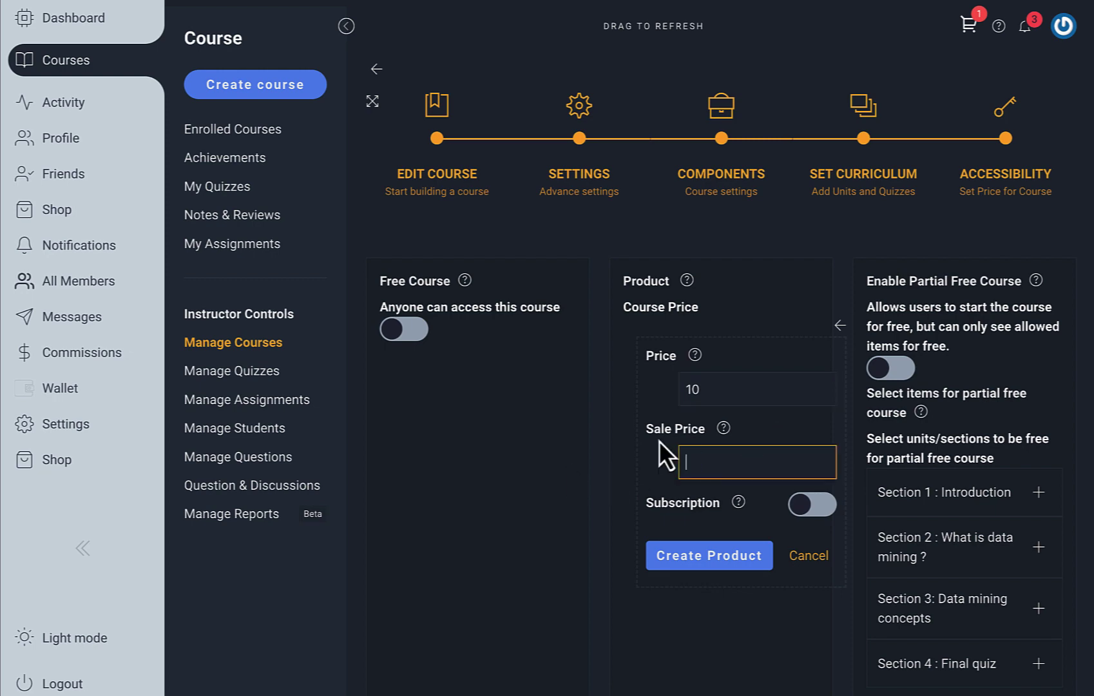
left_click(816, 506)
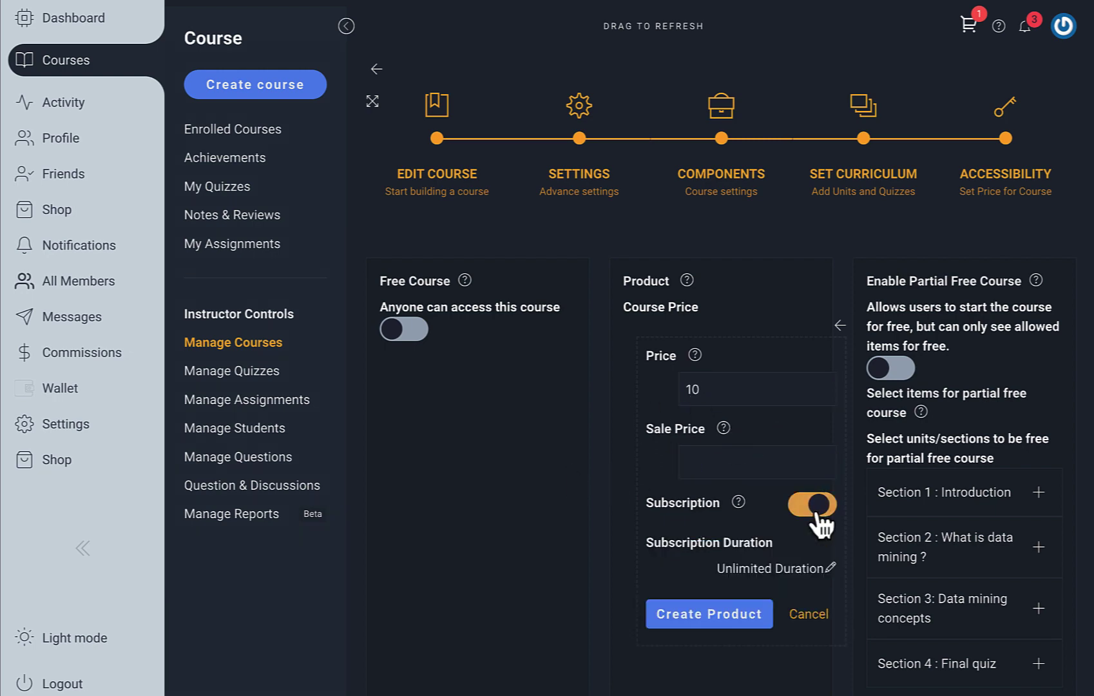
left_click(828, 567)
scroll(798, 518, "down", 3)
left_click_drag(735, 432, 560, 427)
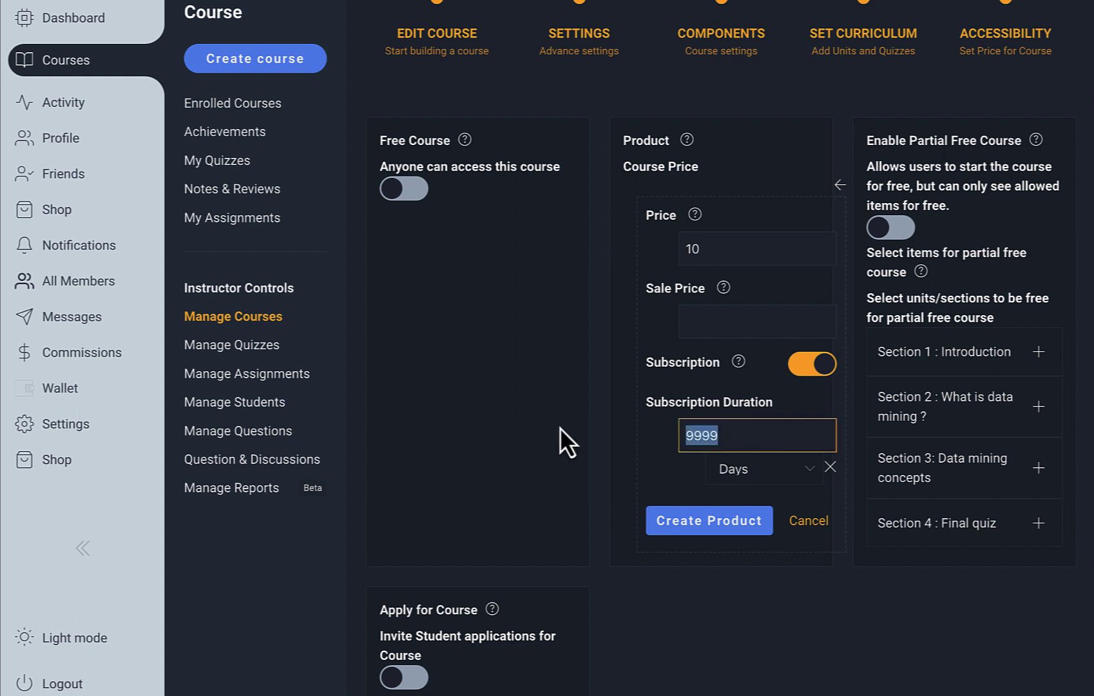
type("1")
left_click(793, 477)
left_click(774, 473)
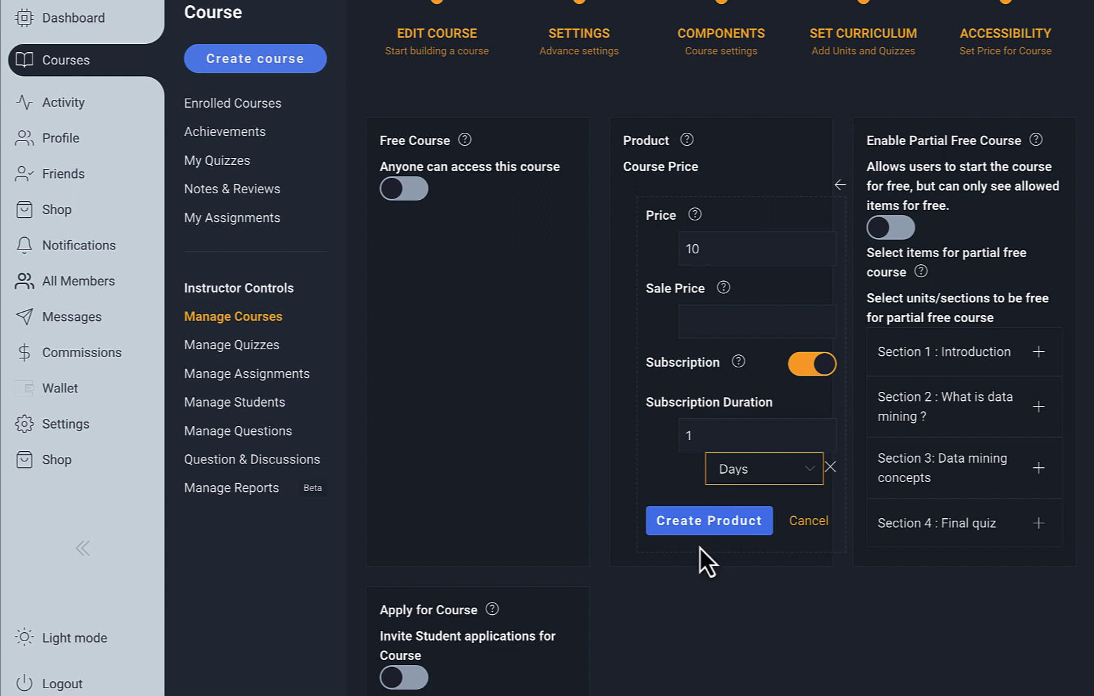
Step: Create the $10.00-per-day subscription product and publish the Data mining course
left_click(709, 527)
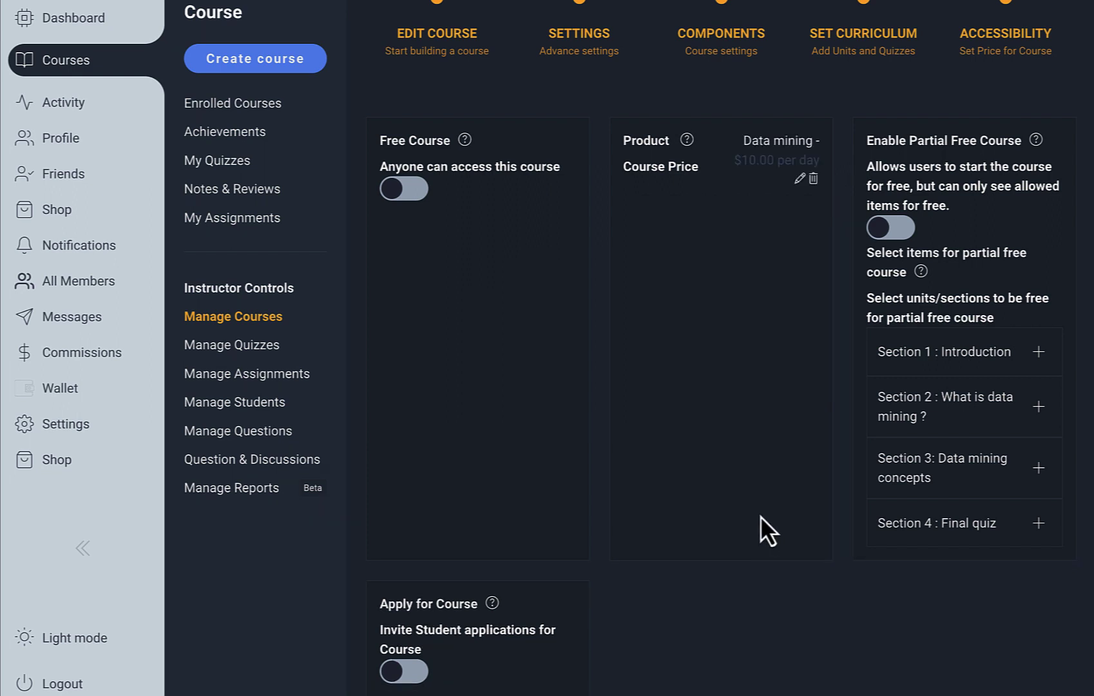
scroll(751, 364, "up", 3)
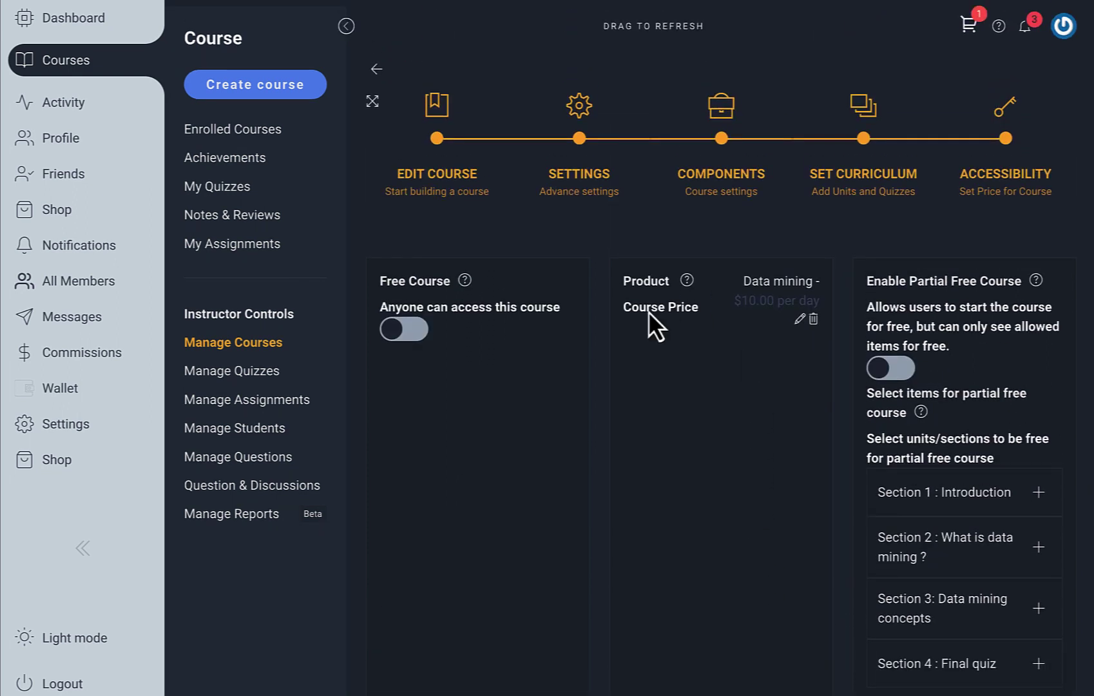
left_click_drag(741, 300, 817, 305)
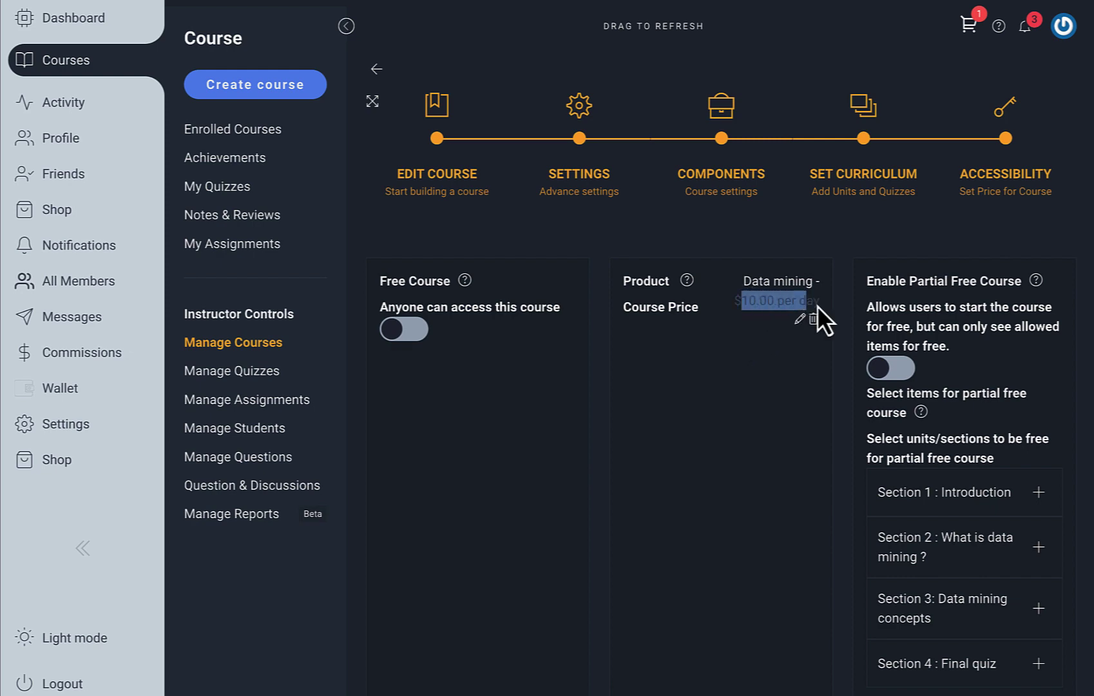
scroll(740, 421, "down", 7)
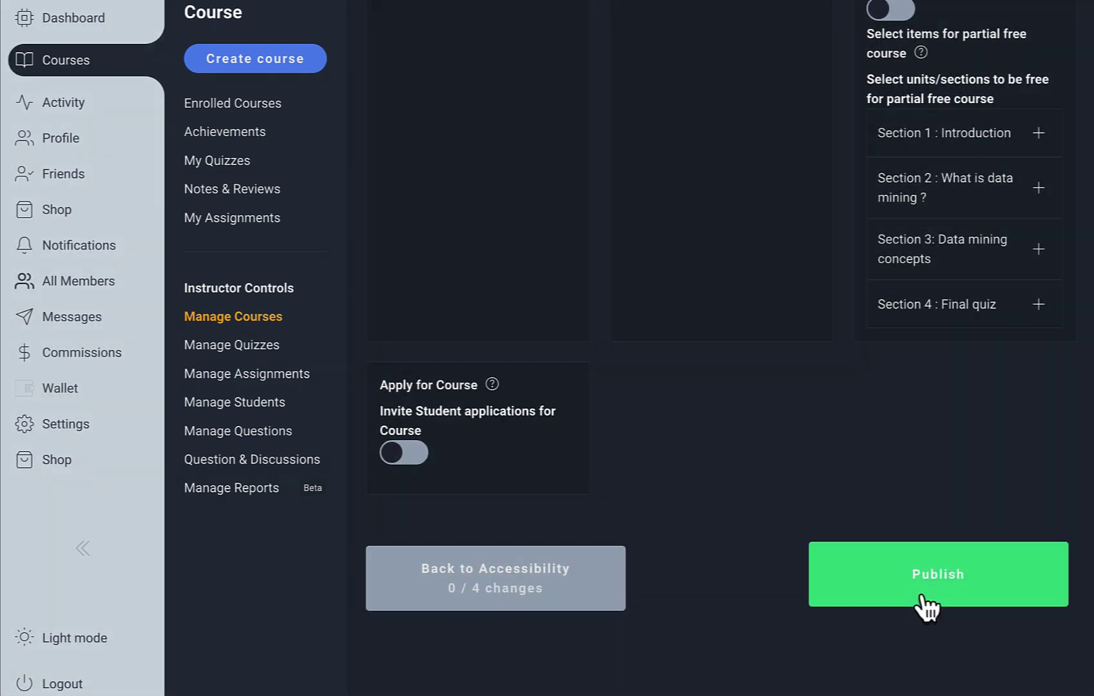
left_click(928, 606)
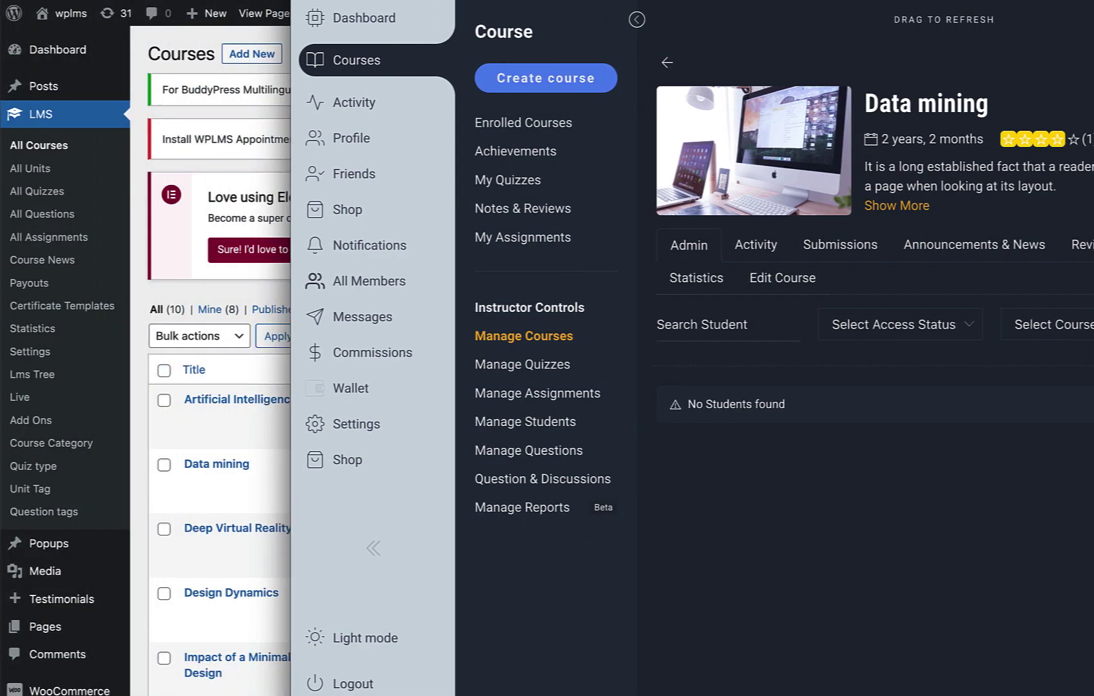
Step: Show All Products in WP admin and find Data mining listed at $10.00 per day
scroll(64, 476, "down", 4)
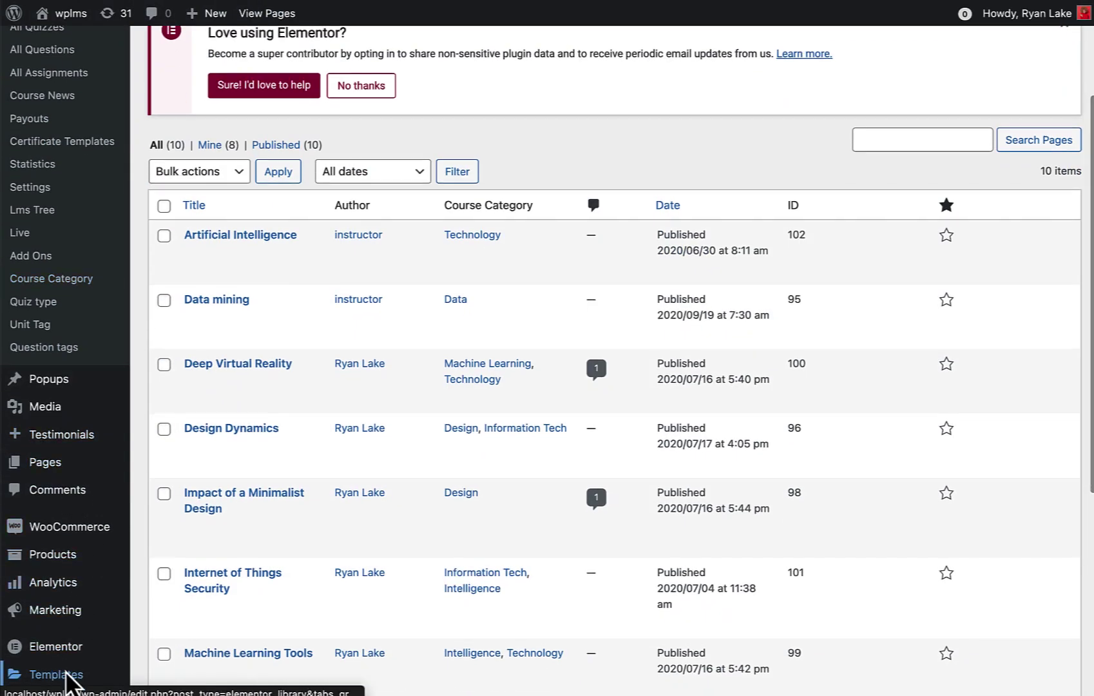
scroll(72, 451, "down", 7)
scroll(67, 413, "up", 5)
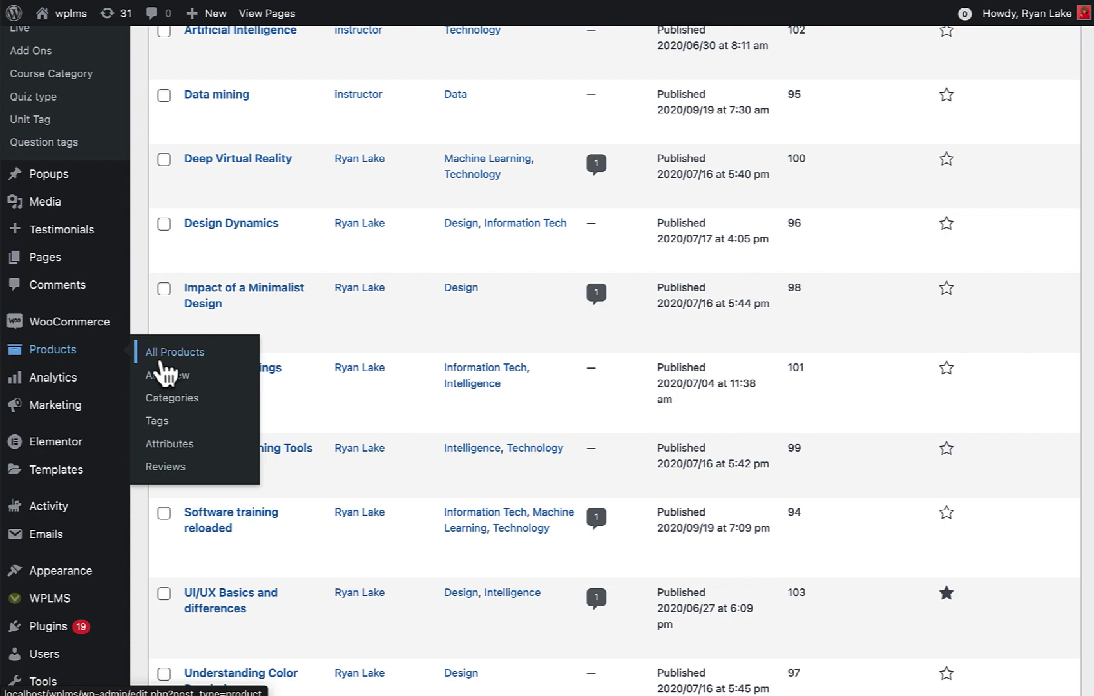
left_click(168, 361)
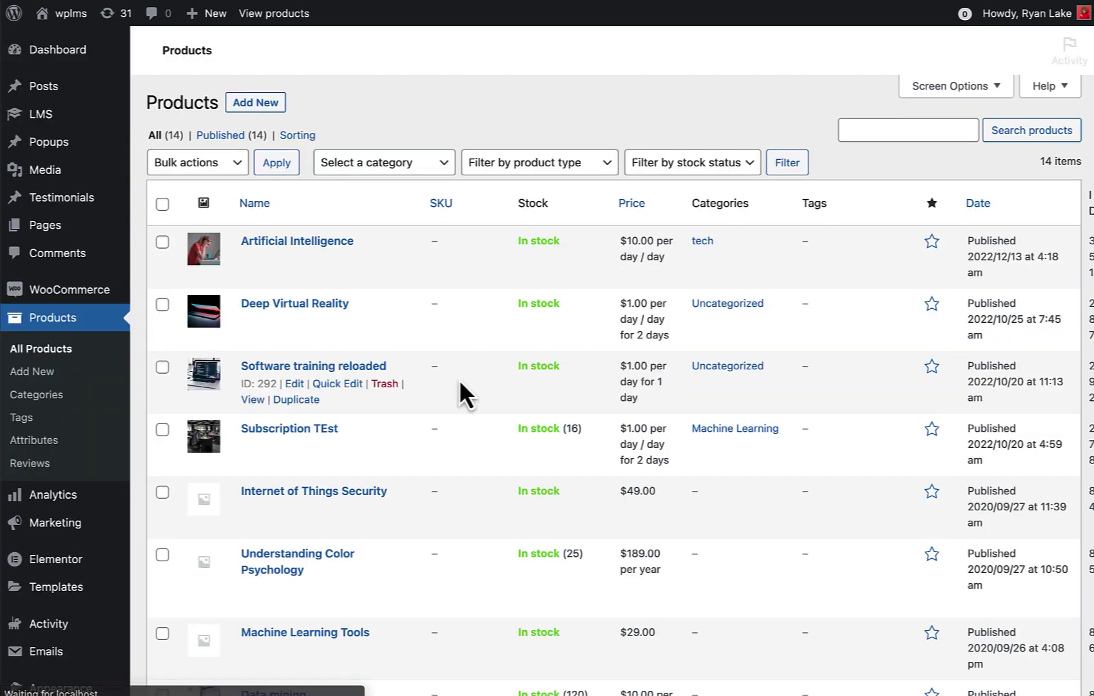
scroll(416, 438, "down", 7)
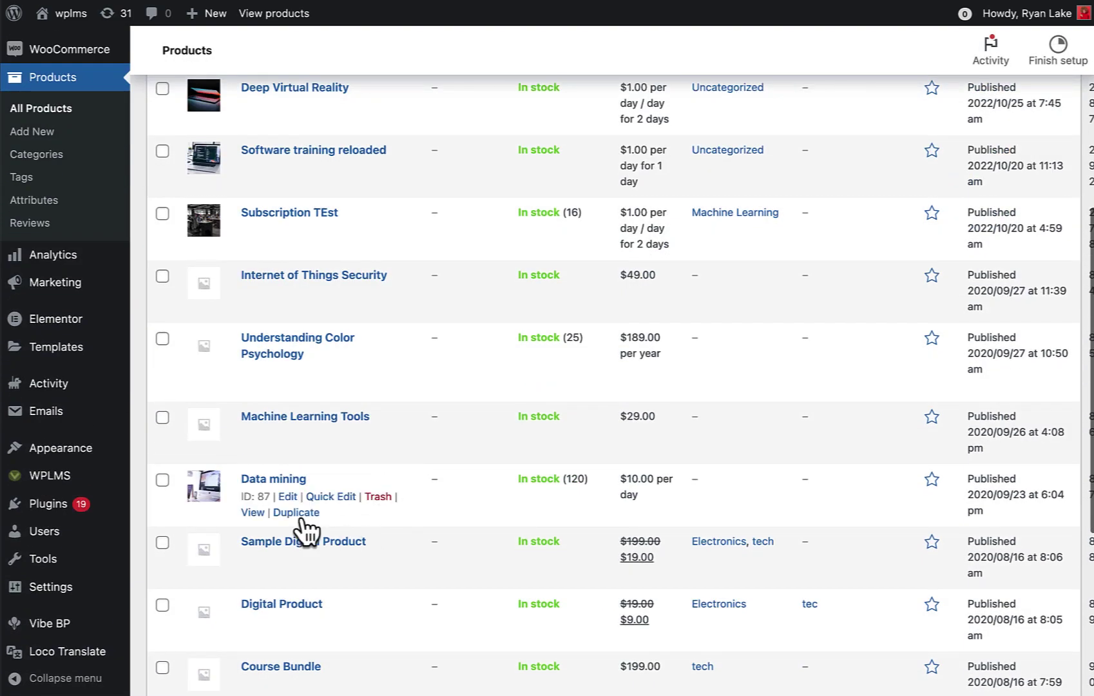
Step: Make the Data mining product a Simple subscription priced $10 every day
left_click(287, 497)
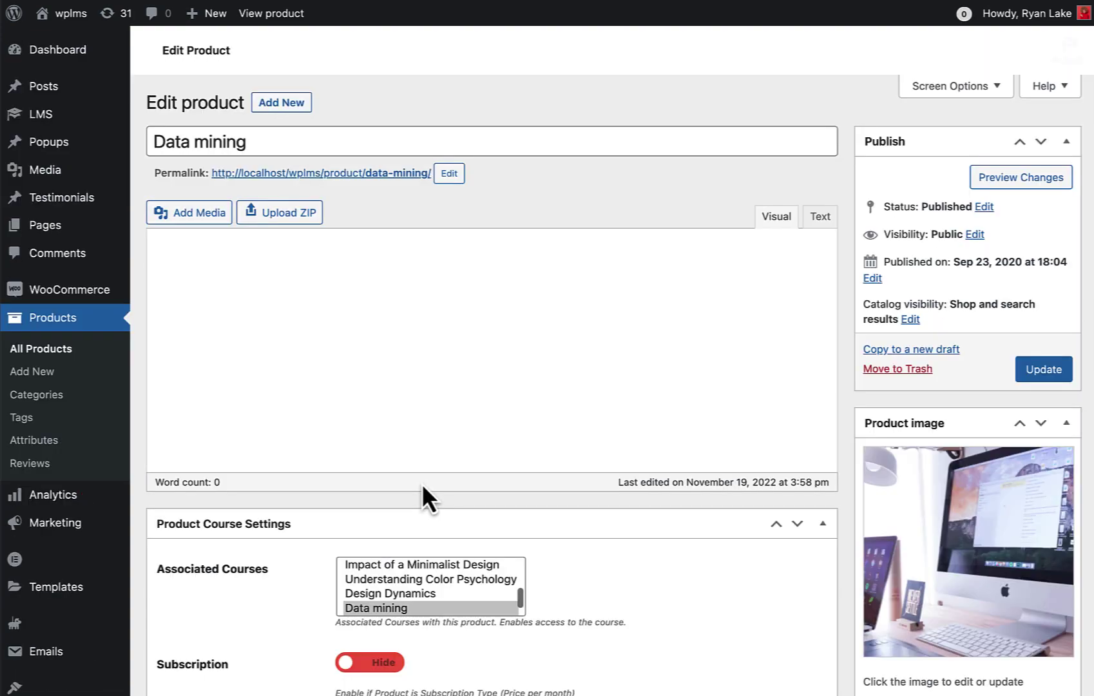
scroll(618, 369, "down", 8)
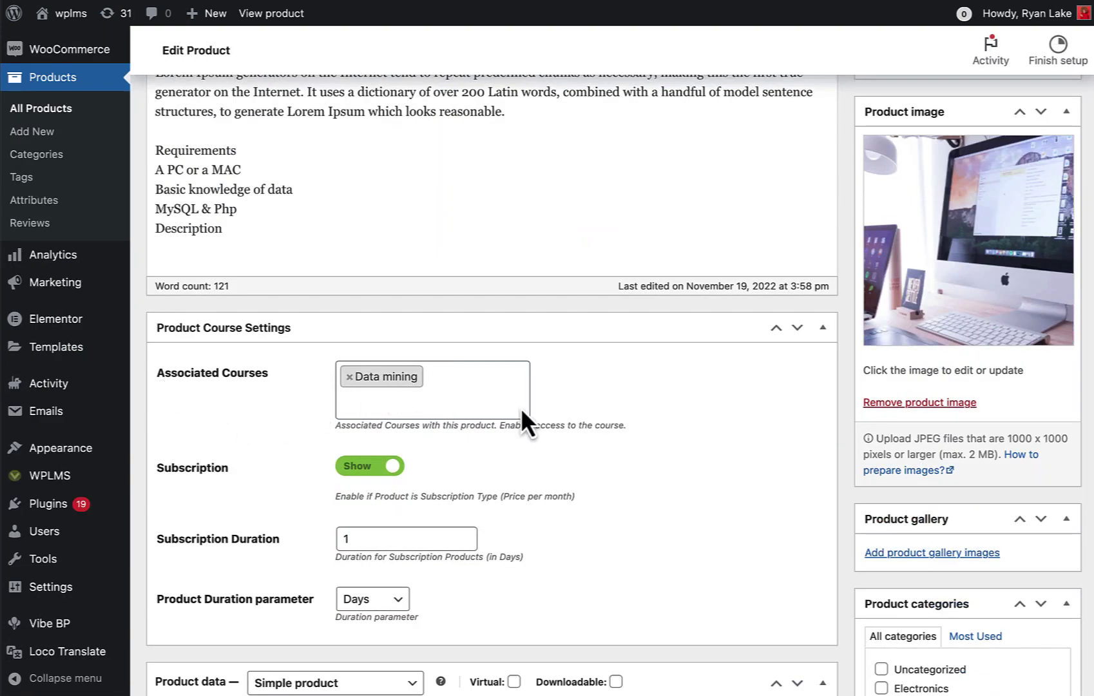
scroll(521, 408, "down", 1)
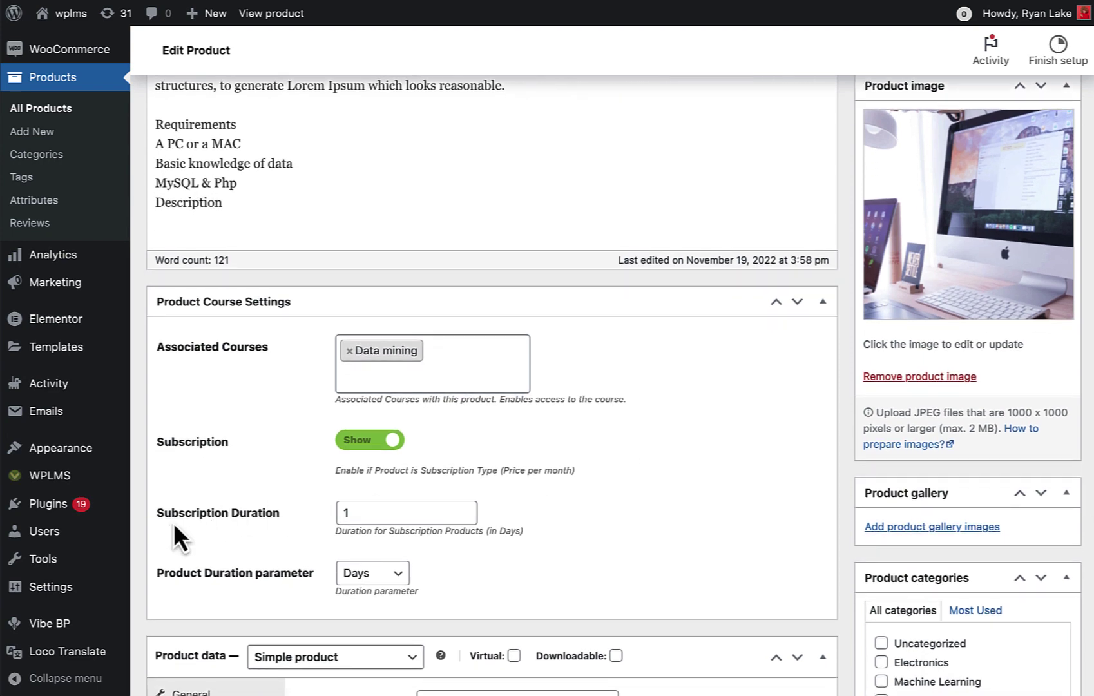
scroll(609, 509, "down", 4)
scroll(609, 509, "down", 1)
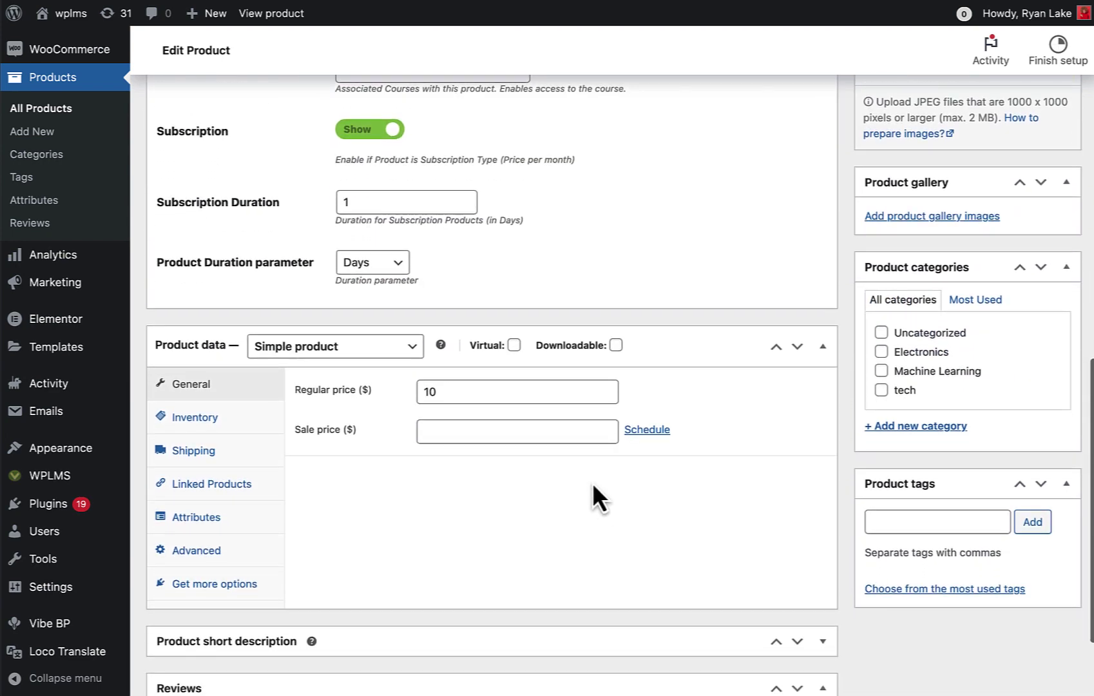
left_click(293, 364)
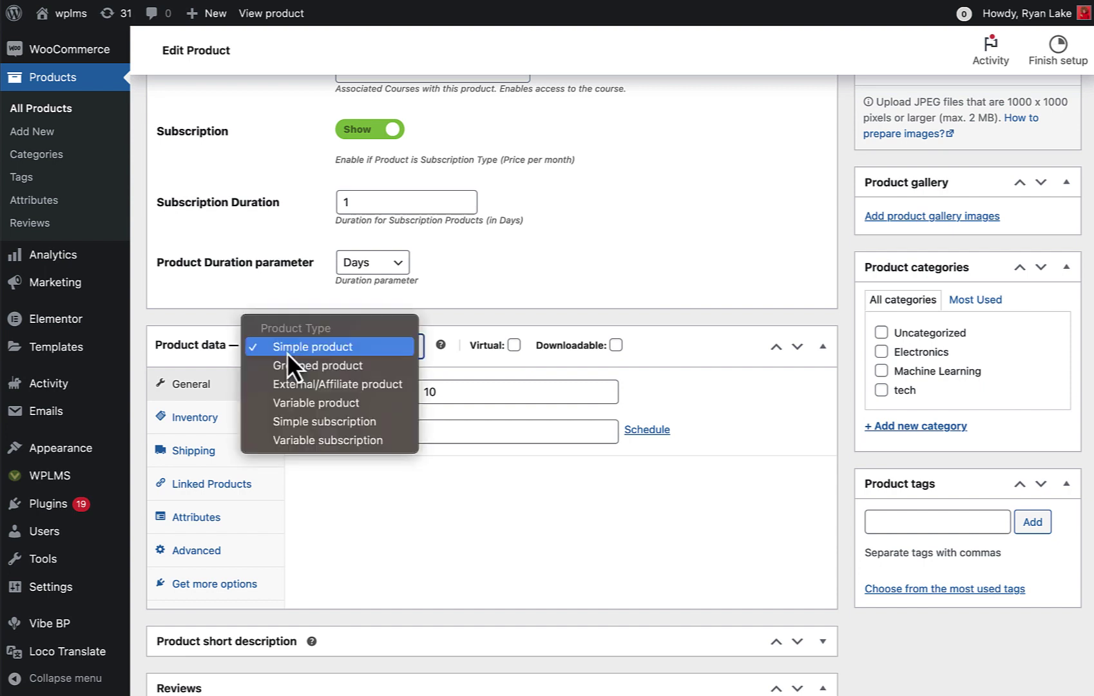
left_click(303, 424)
left_click(465, 391)
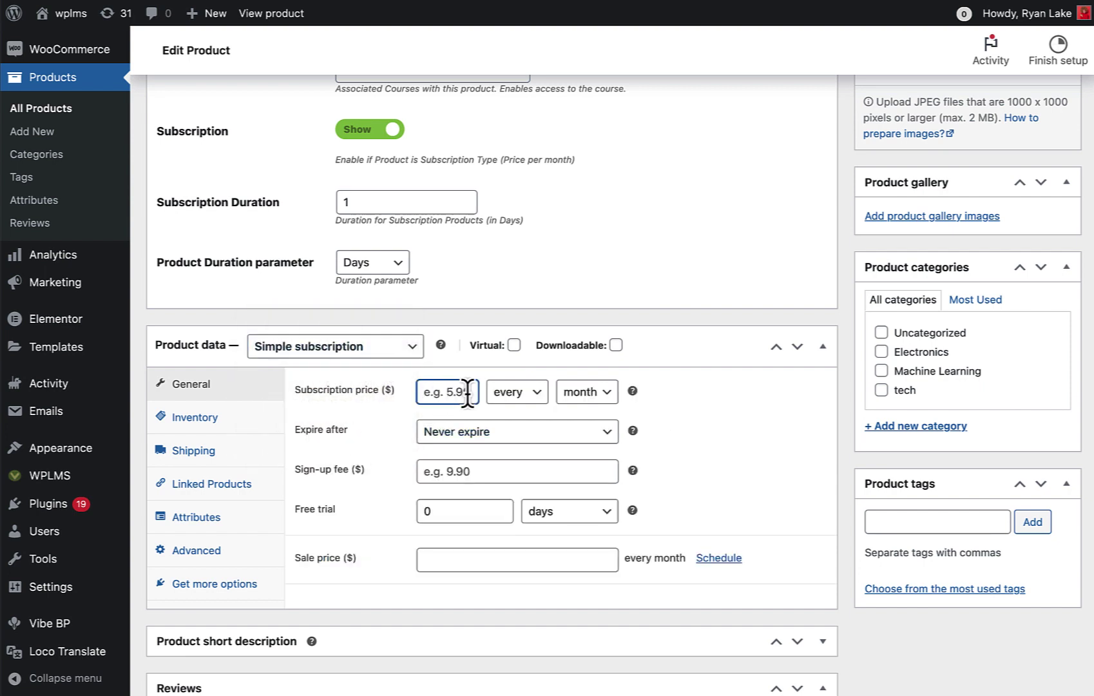
type("10")
left_click(591, 397)
left_click(591, 352)
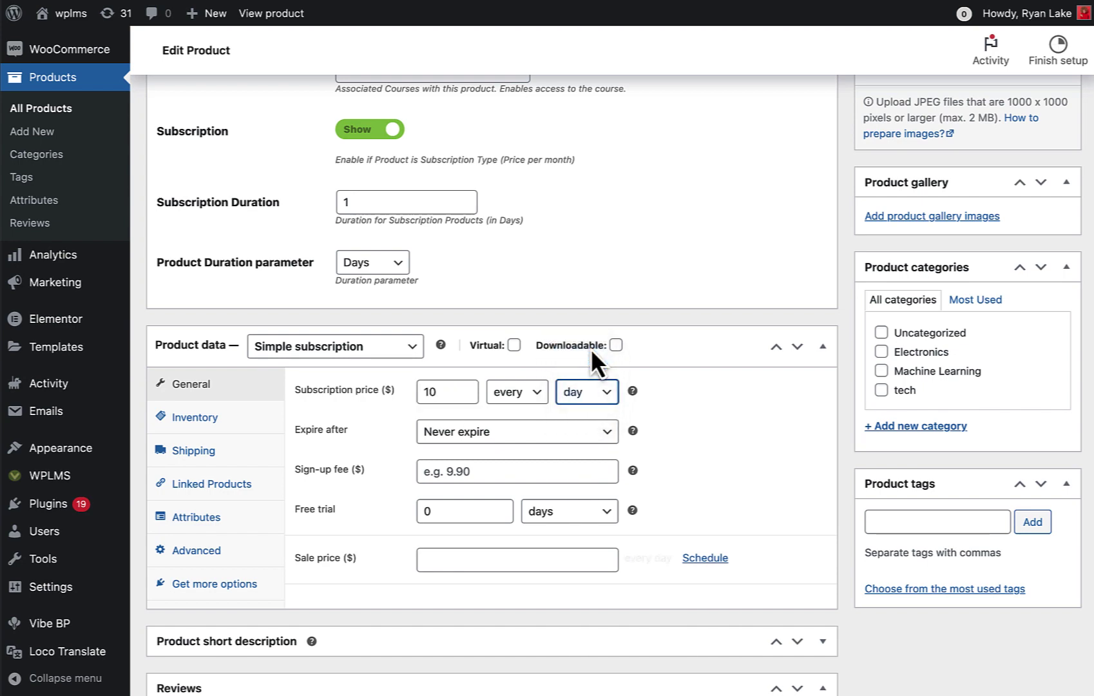
left_click(687, 412)
Step: Mark the Data mining product as Virtual and Downloadable
scroll(693, 410, "up", 1)
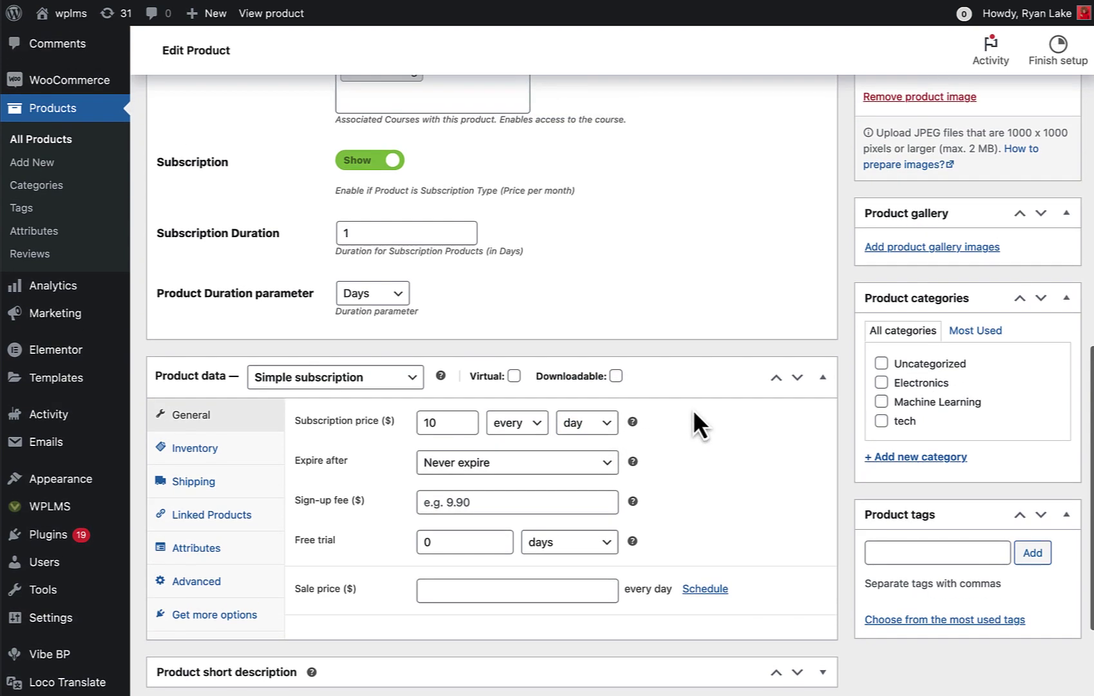
left_click(513, 376)
left_click(615, 376)
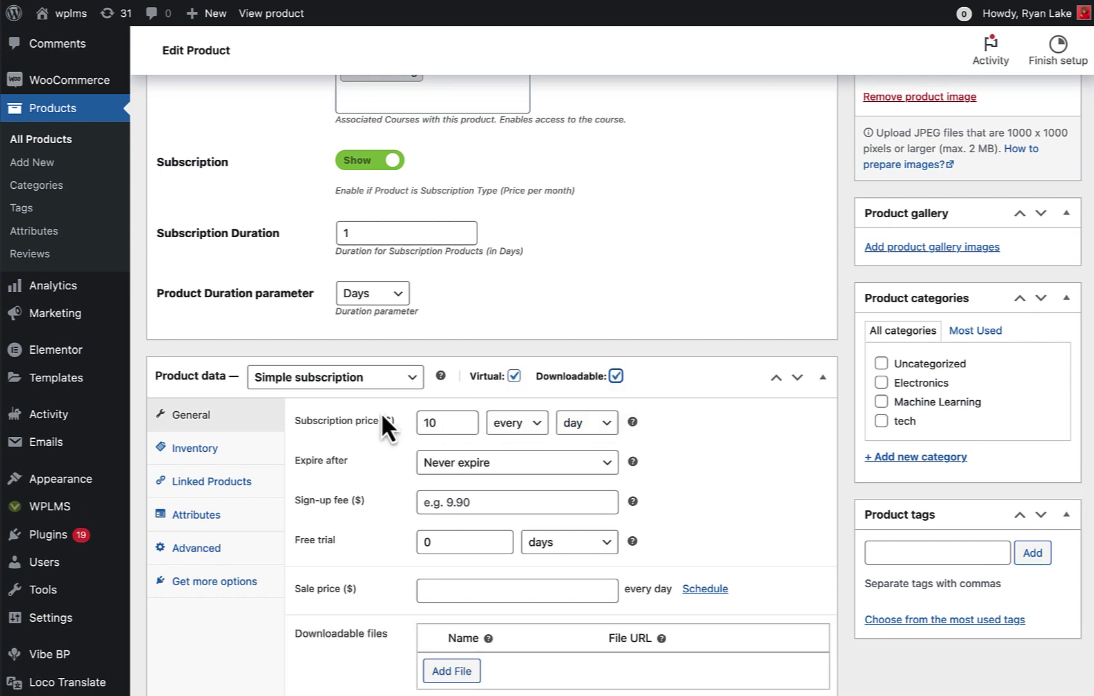
scroll(263, 259, "up", 5)
scroll(245, 326, "down", 3)
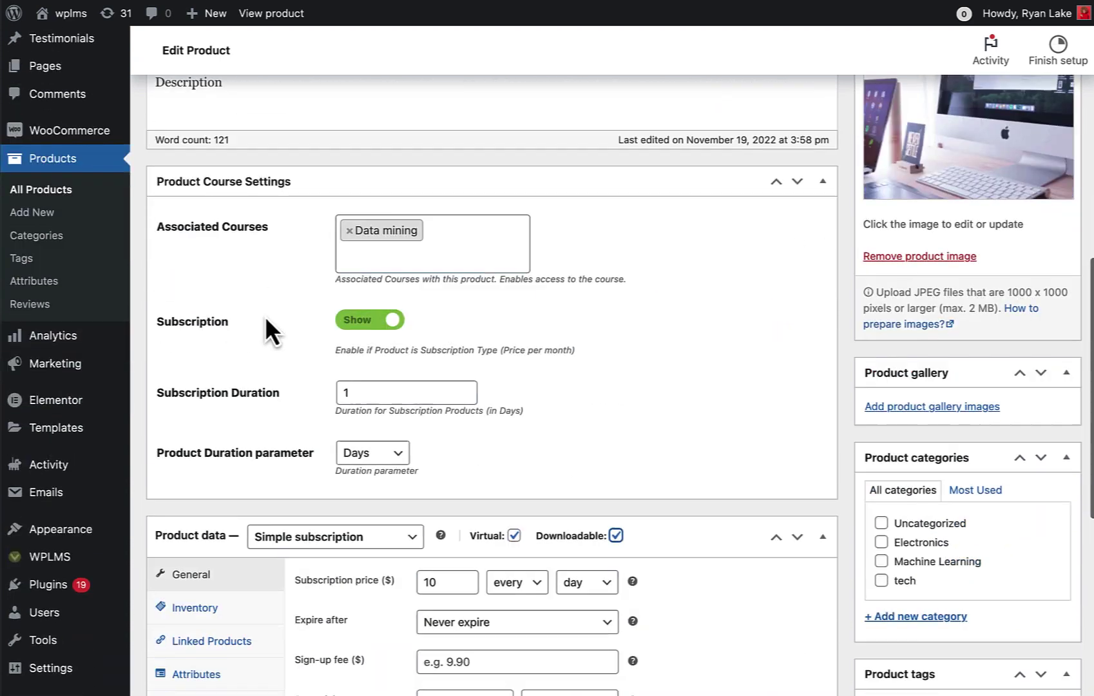
scroll(255, 258, "down", 1)
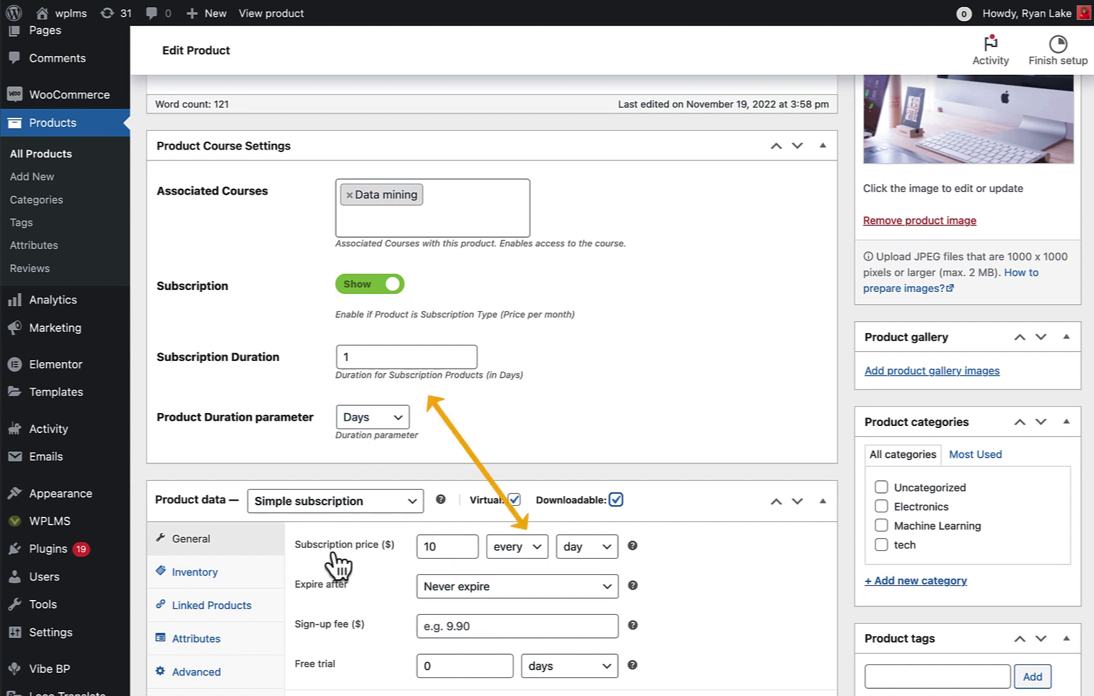
scroll(877, 438, "up", 4)
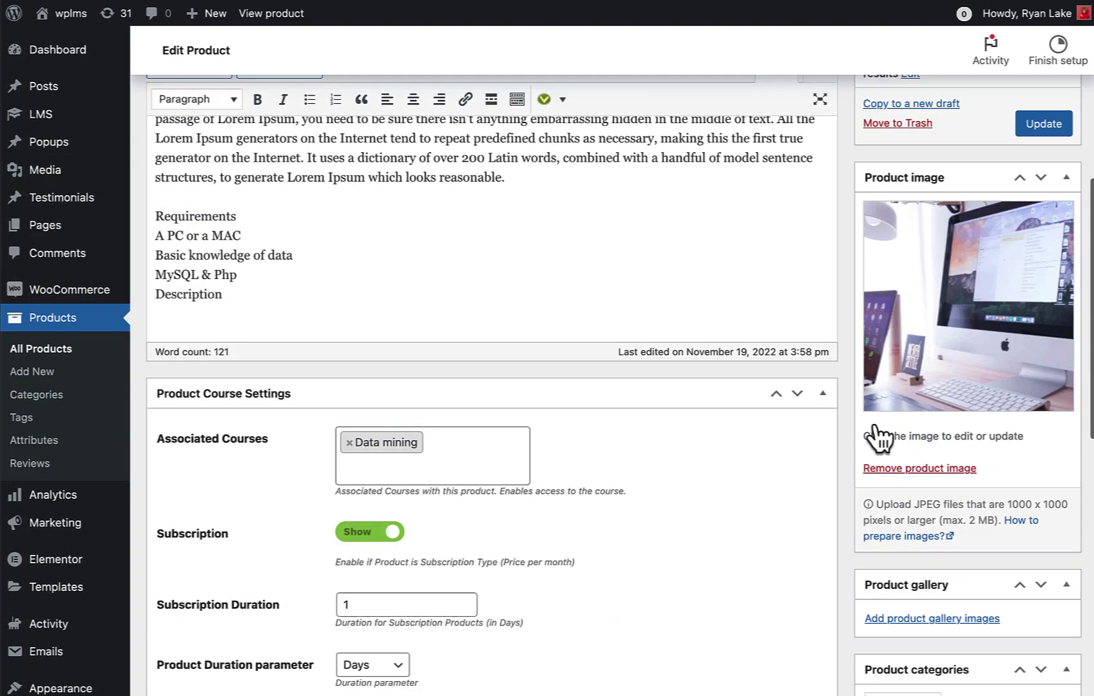
Step: Update the product, then add the $10.00/day Data mining course to the cart via 'Take this course'
left_click(1060, 127)
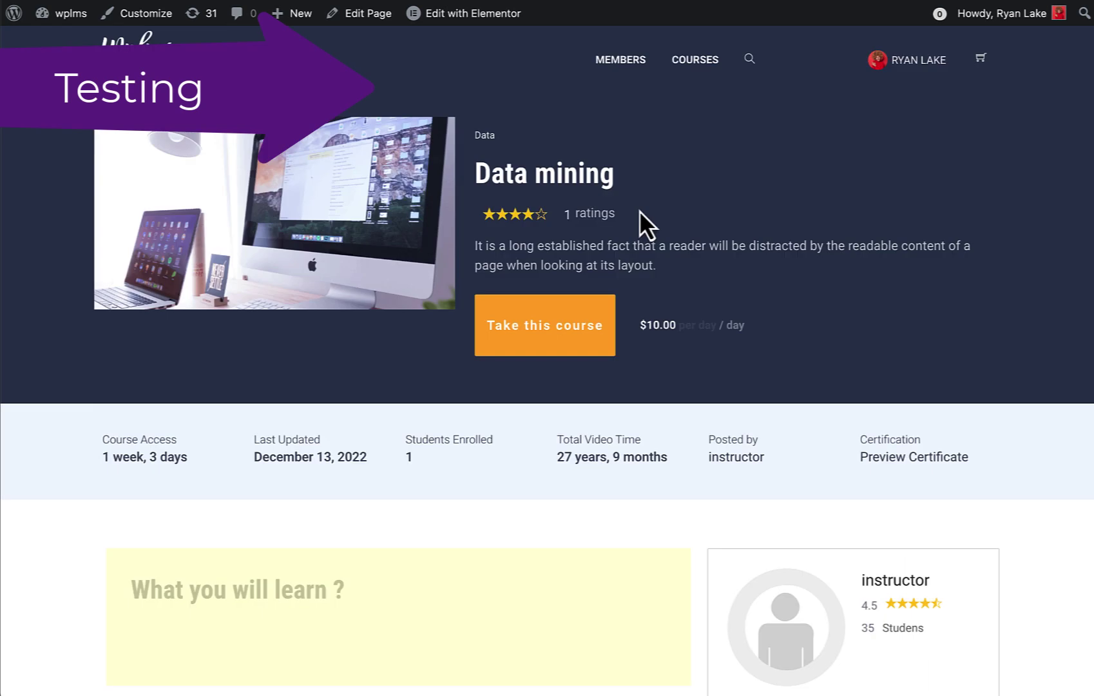
scroll(709, 284, "down", 3)
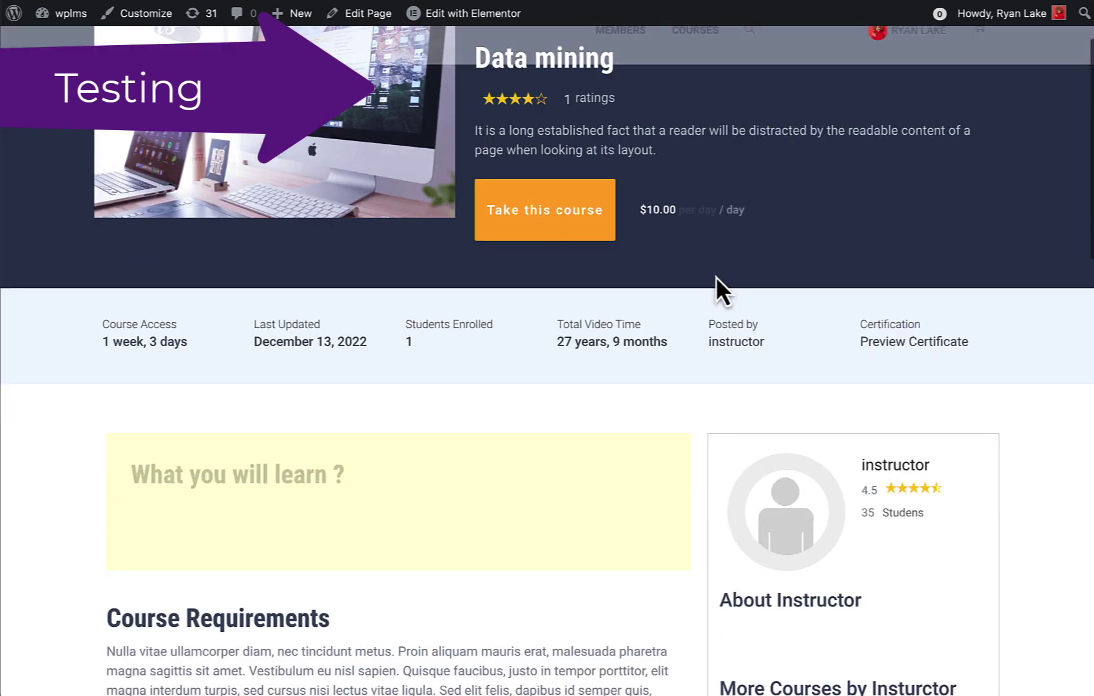
scroll(628, 326, "up", 3)
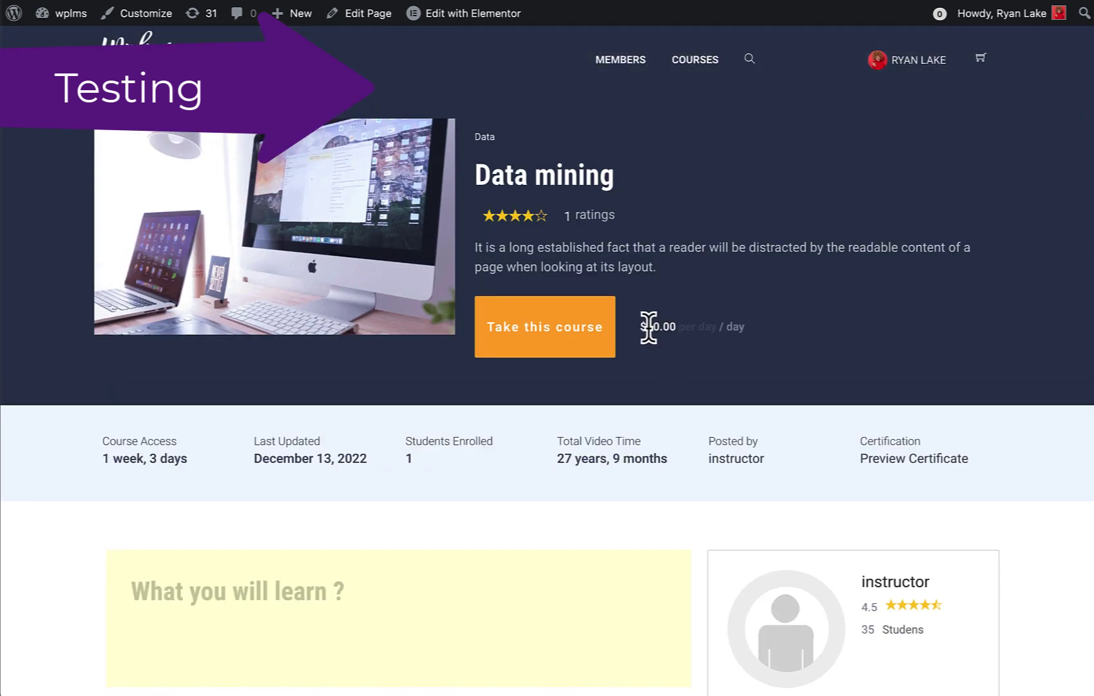
left_click_drag(648, 326, 749, 328)
left_click(753, 328)
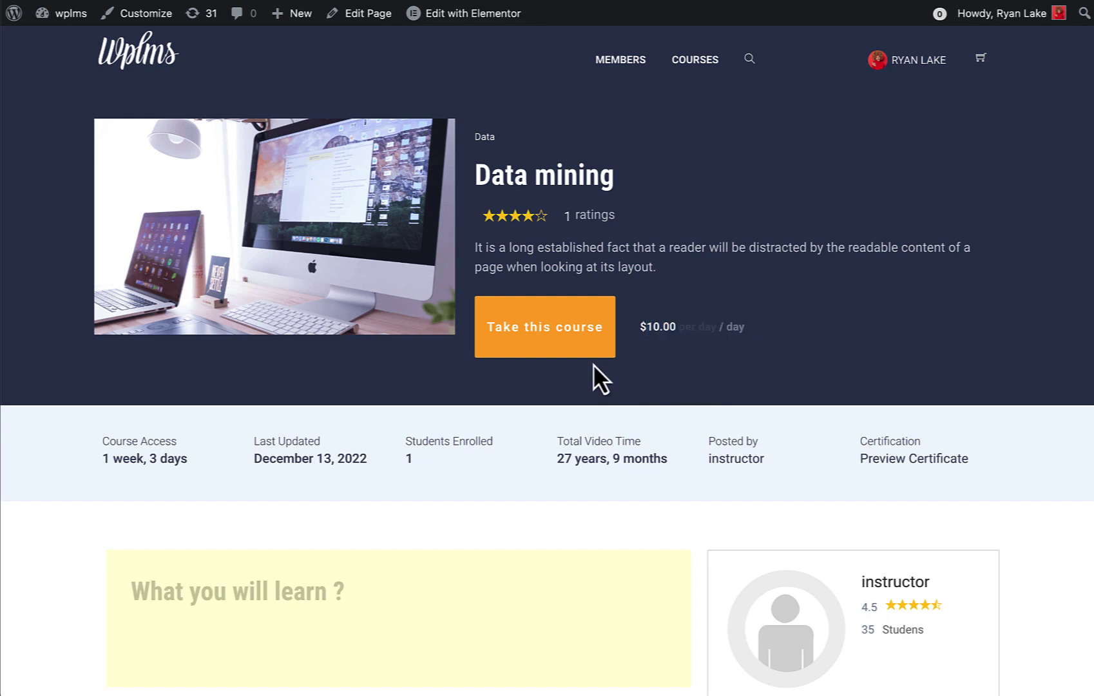
left_click(535, 328)
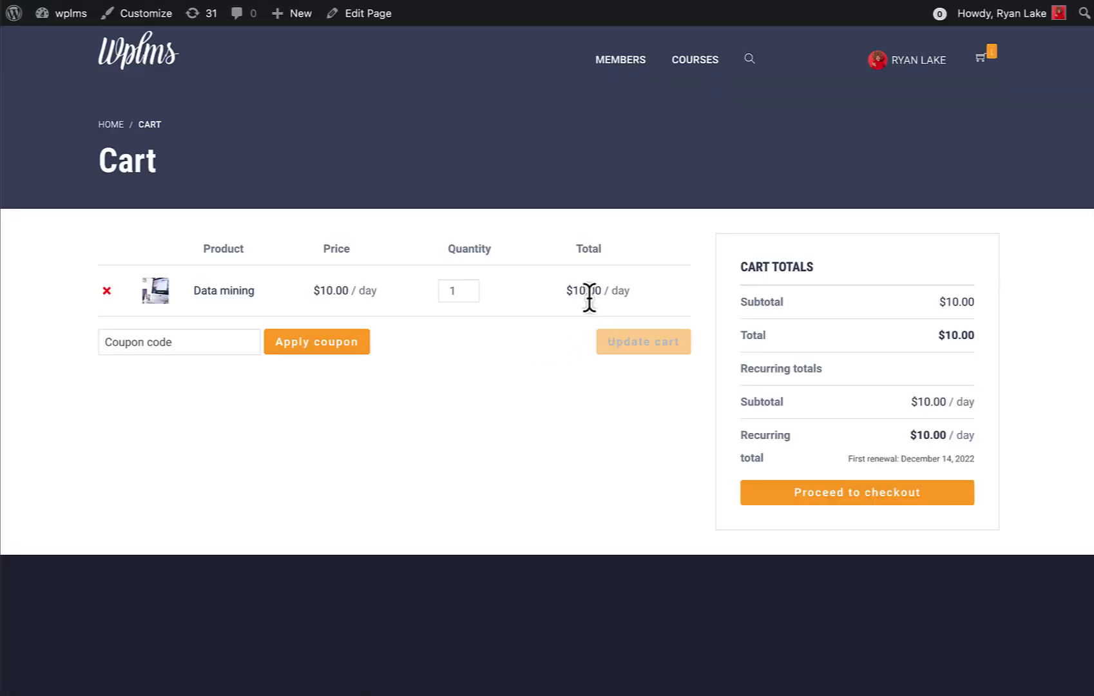
Step: Check out the Data mining subscription, paying $10.00 with the saved Stripe card via 'Sign up now'
left_click(811, 505)
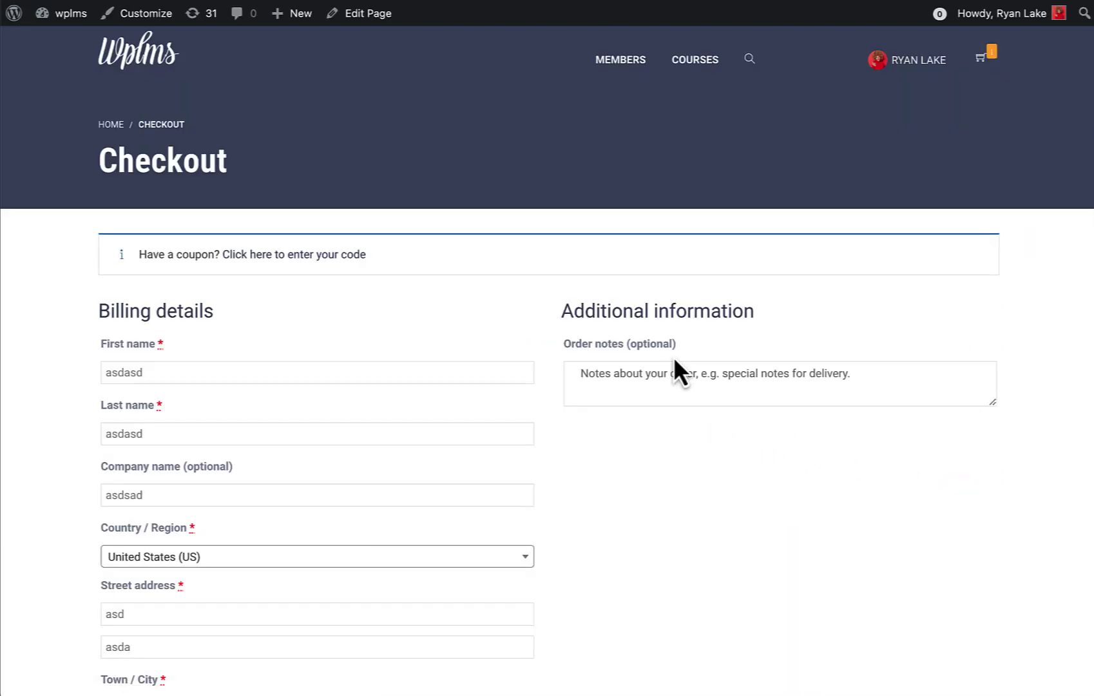
scroll(674, 358, "down", 15)
scroll(669, 349, "up", 5)
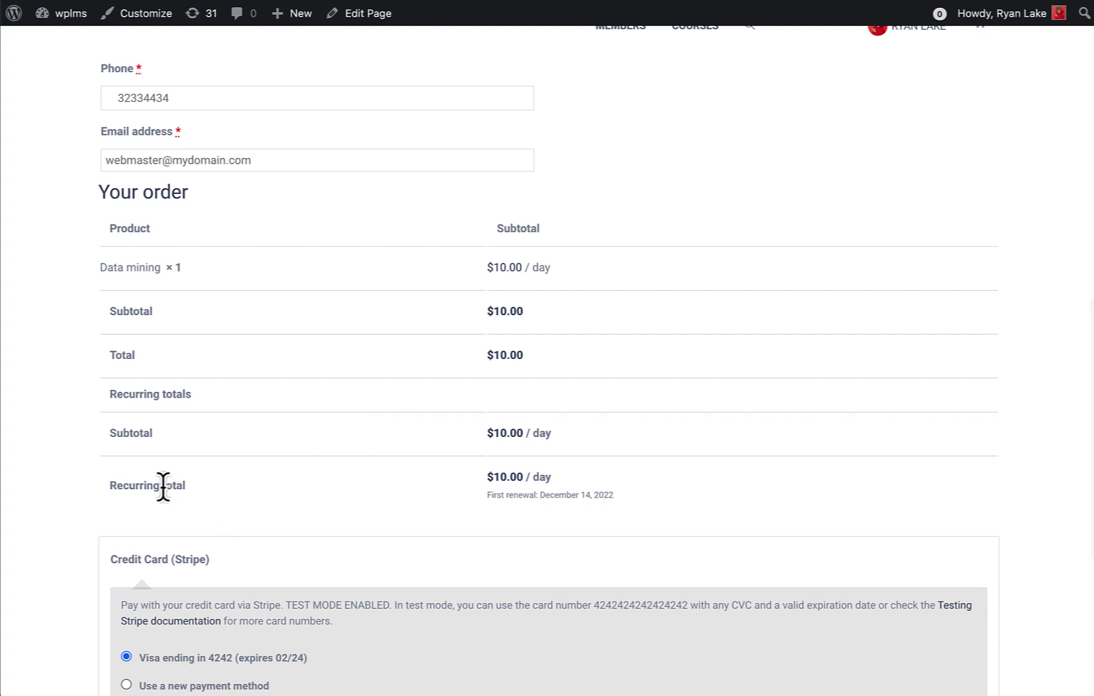
left_click_drag(494, 477, 637, 496)
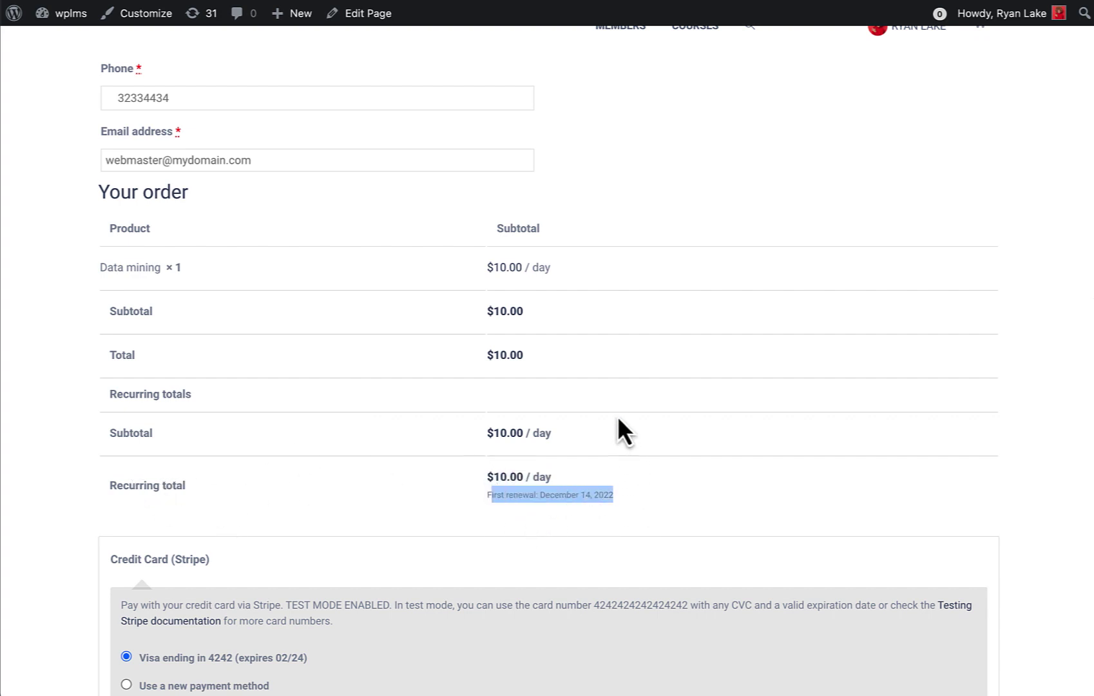
scroll(617, 417, "down", 5)
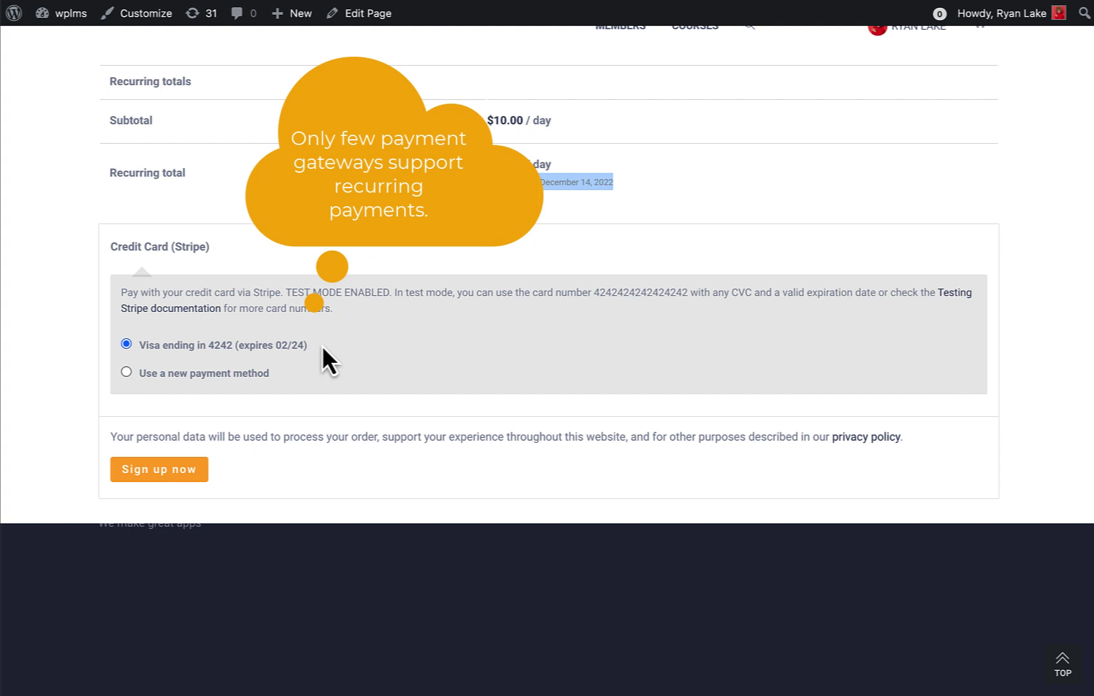
left_click(184, 476)
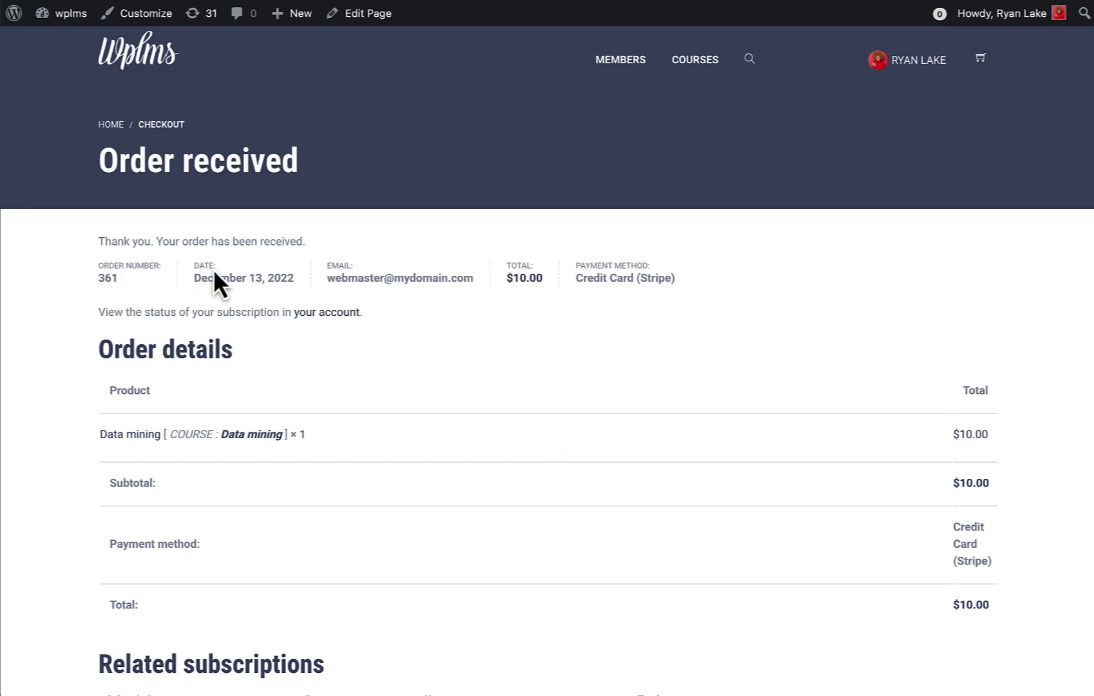
Step: Check the related subscription is Active with its next payment due in 24 hours
scroll(215, 271, "down", 4)
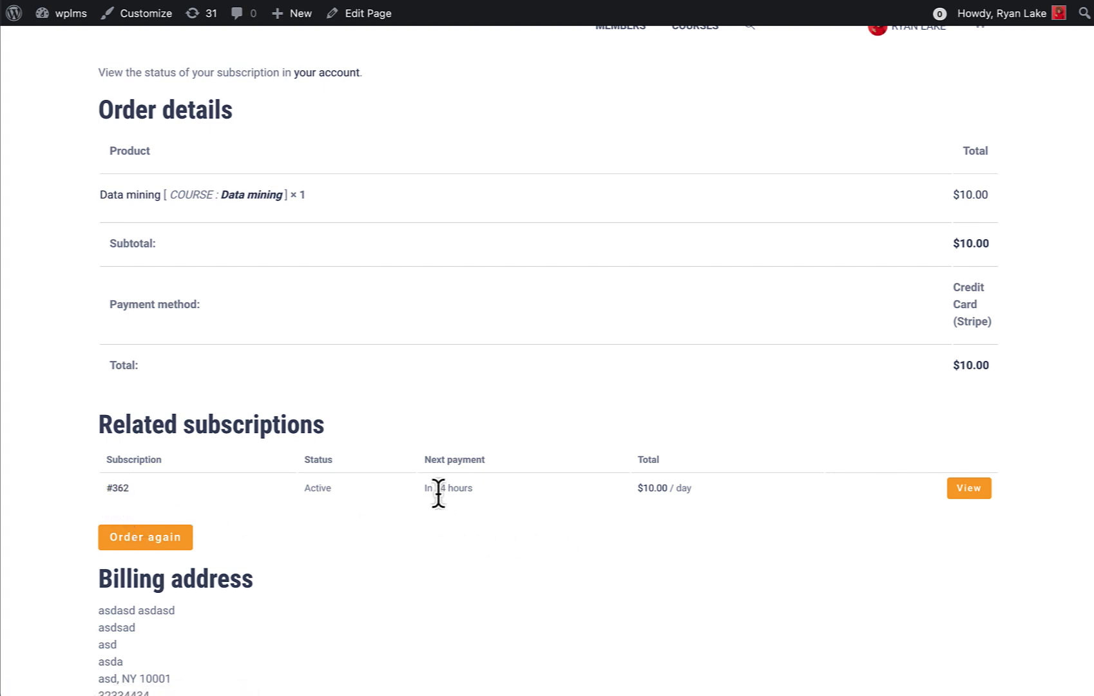
left_click_drag(425, 491, 454, 493)
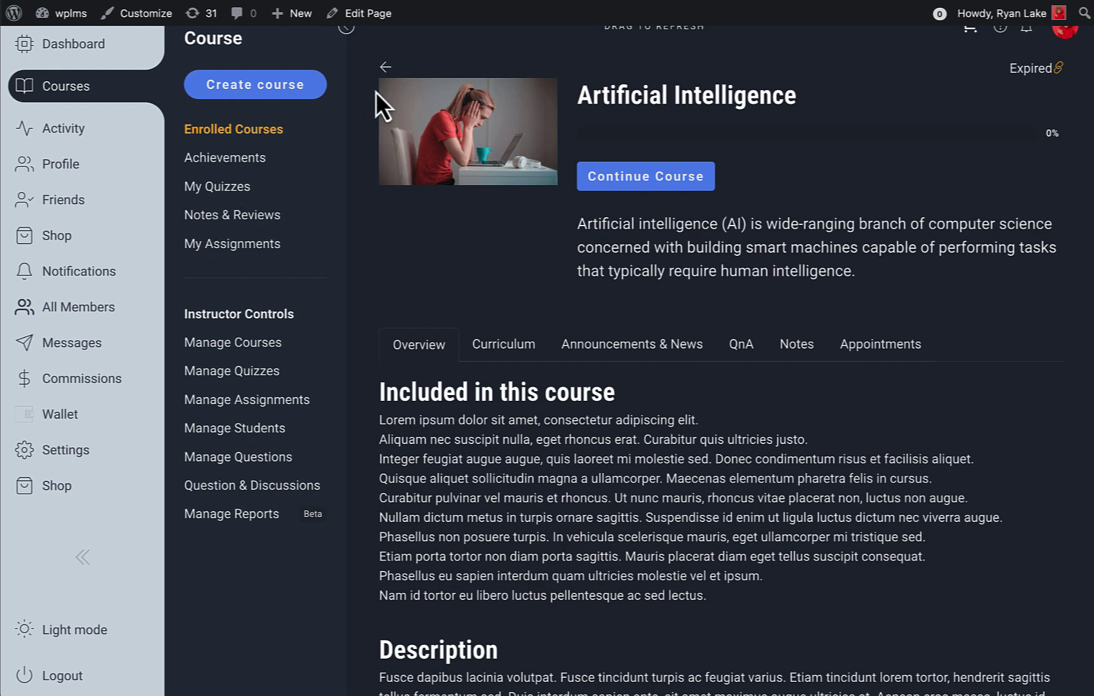
Step: Open the expired Data mining course from Enrolled Courses, start it, and expand Section 1: Introduction
left_click(227, 157)
left_click(232, 130)
left_click(385, 70)
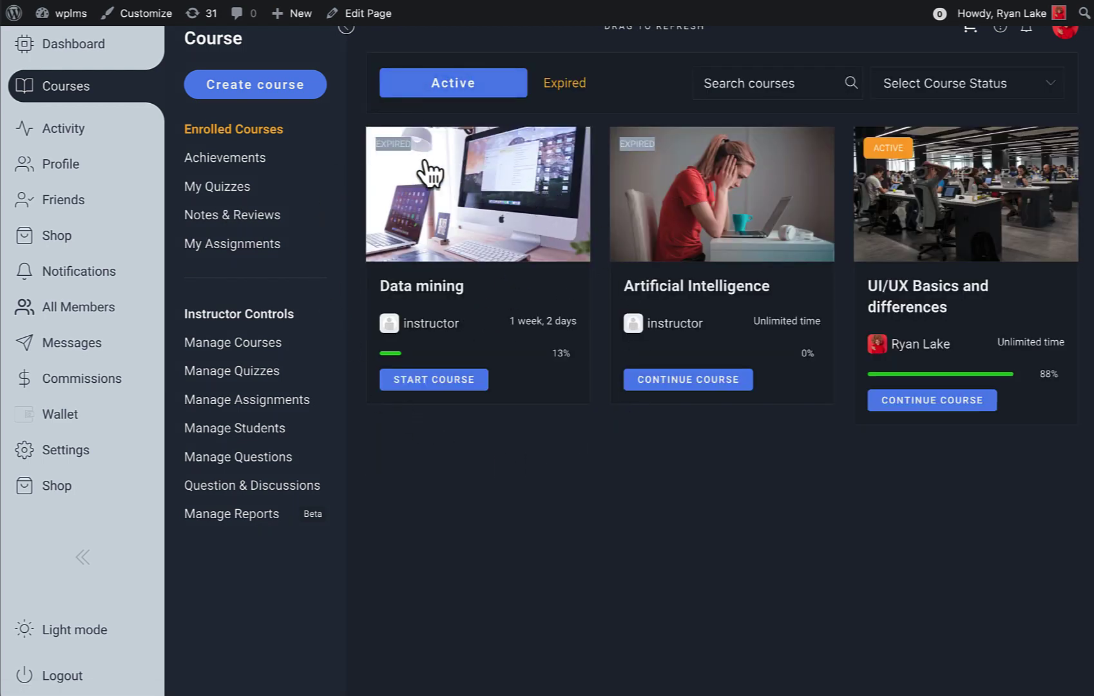
left_click(426, 287)
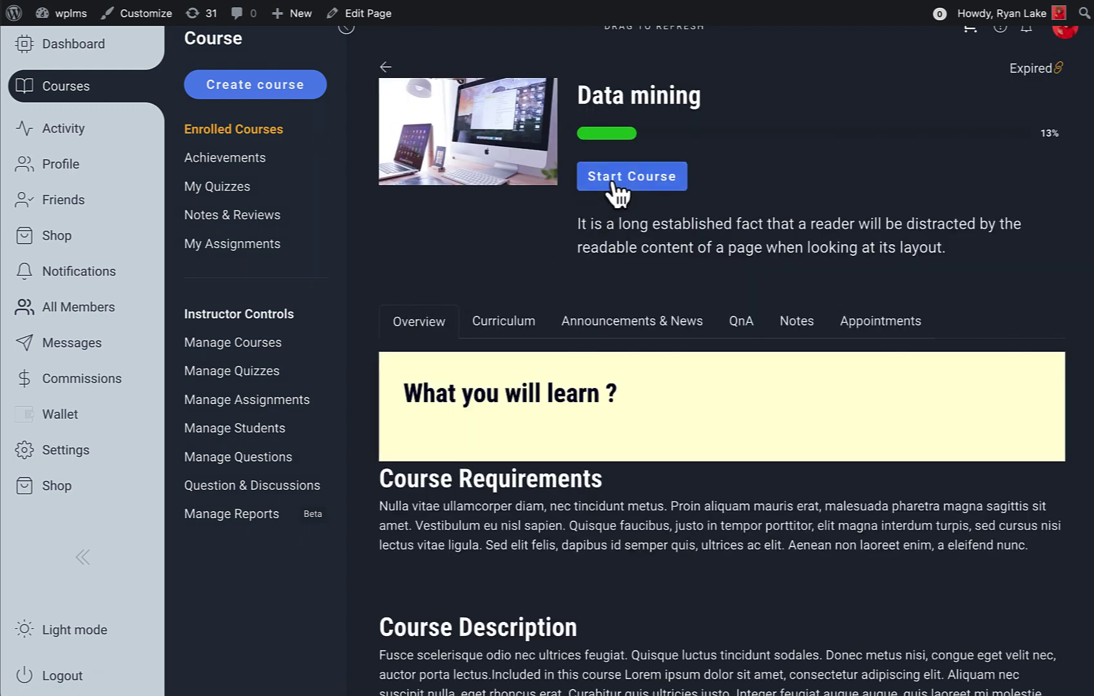
scroll(666, 238, "down", 3)
scroll(666, 238, "up", 3)
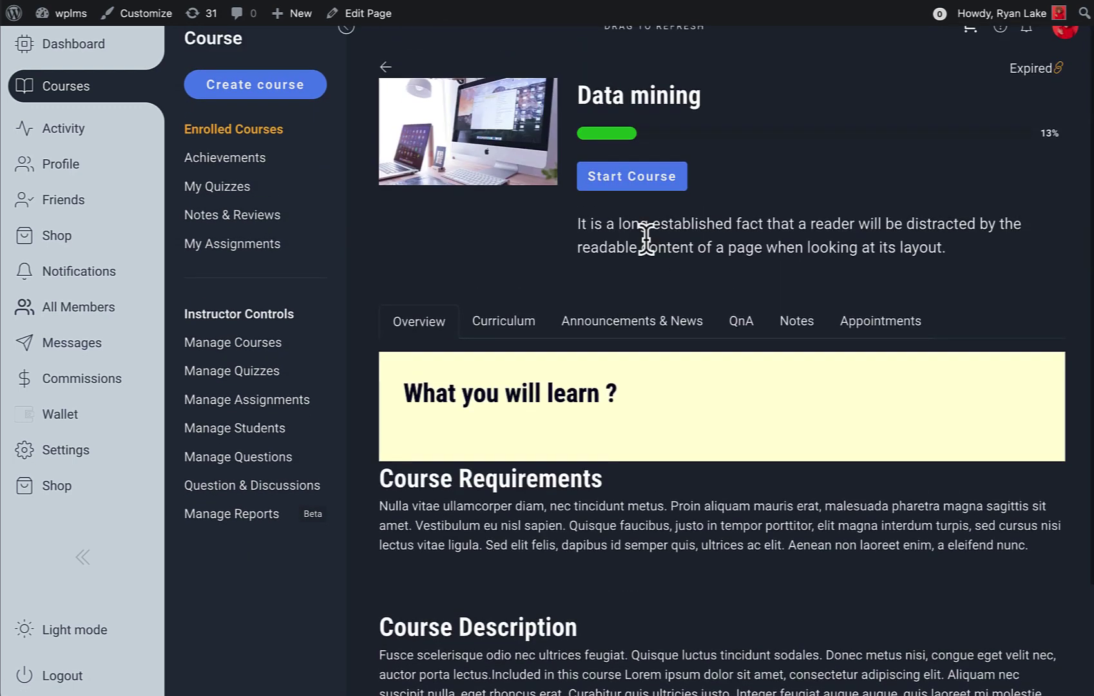
left_click(624, 184)
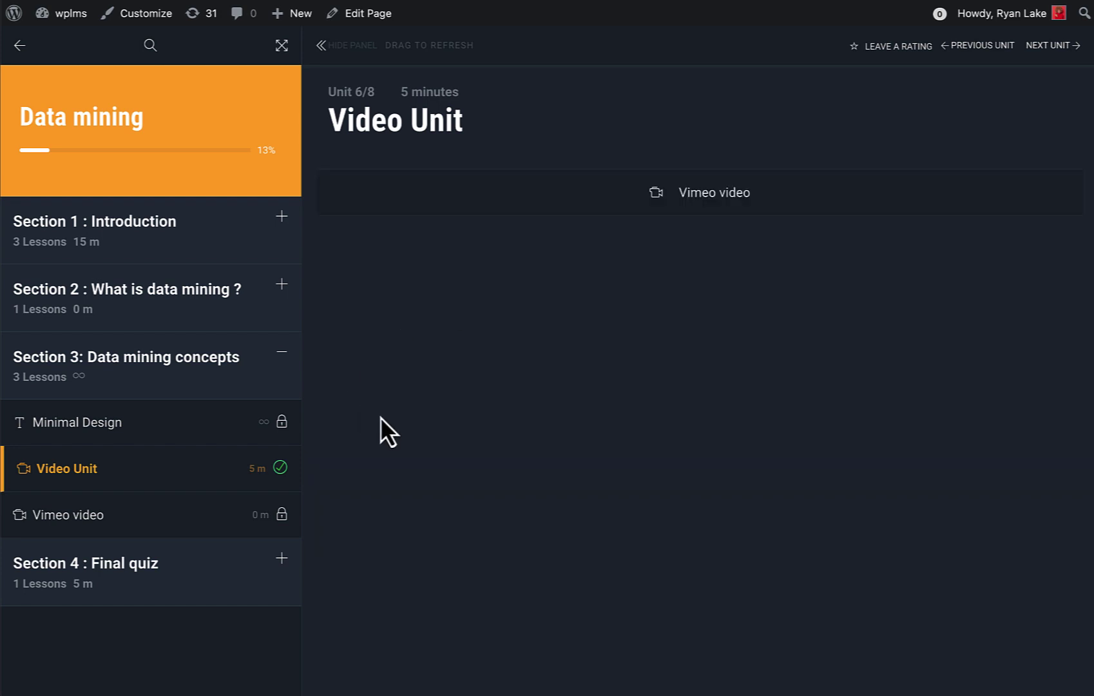
left_click(90, 233)
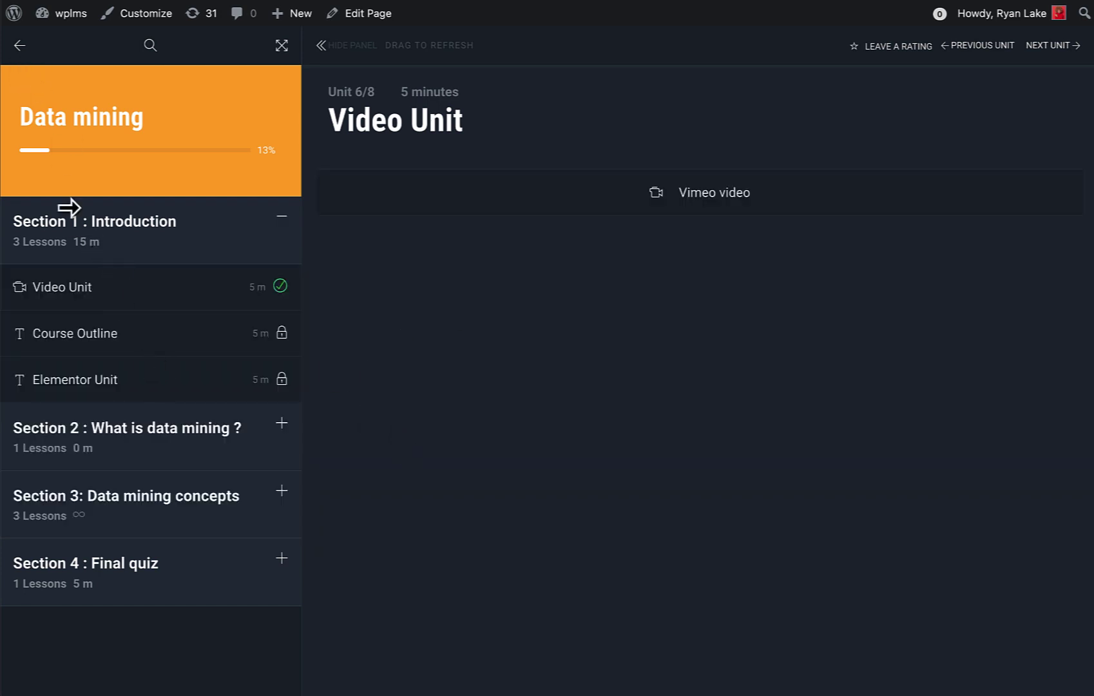
left_click(18, 51)
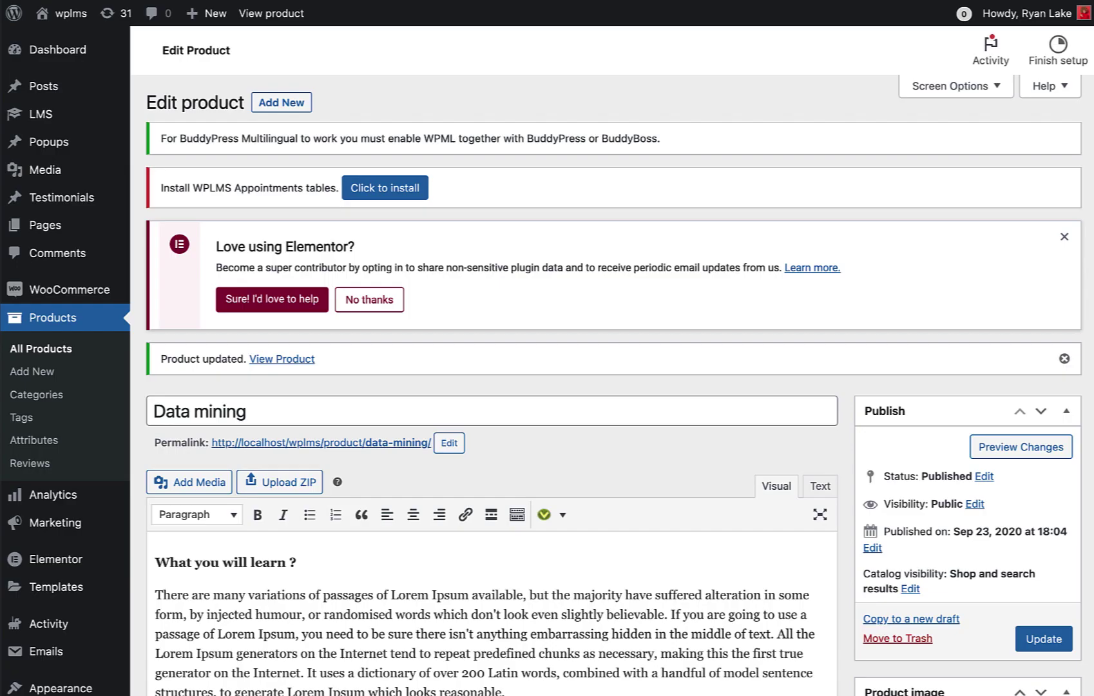
Step: Review order #361: Data mining commission 7 and related subscription #362 at $10.00/day
mouse_move(67, 291)
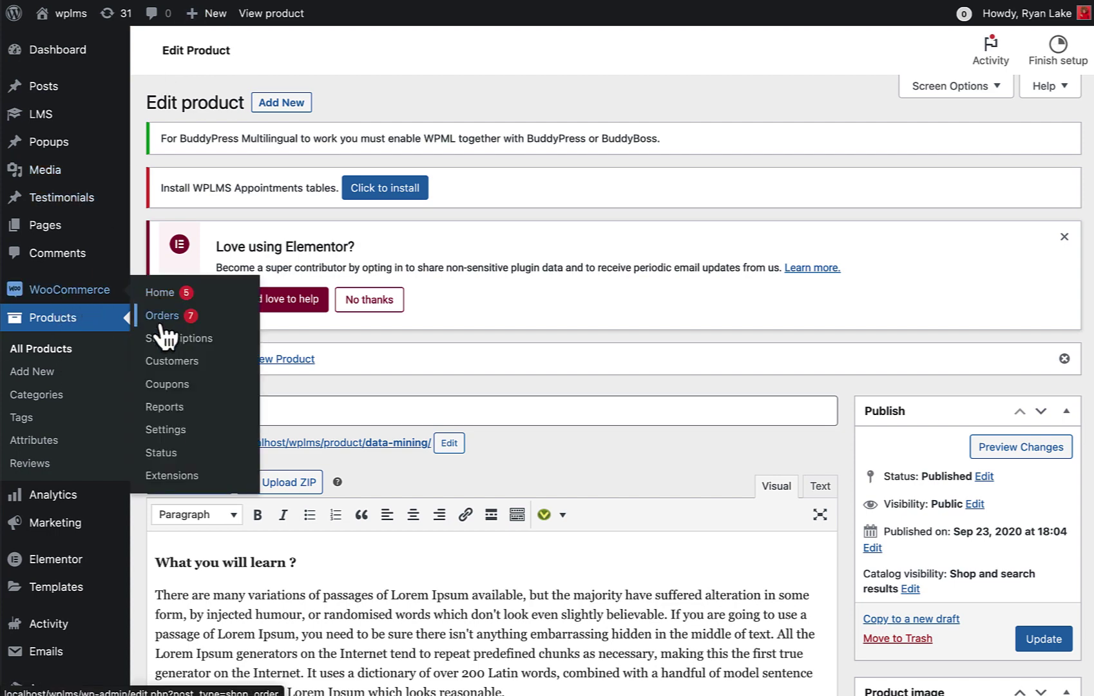
left_click(212, 316)
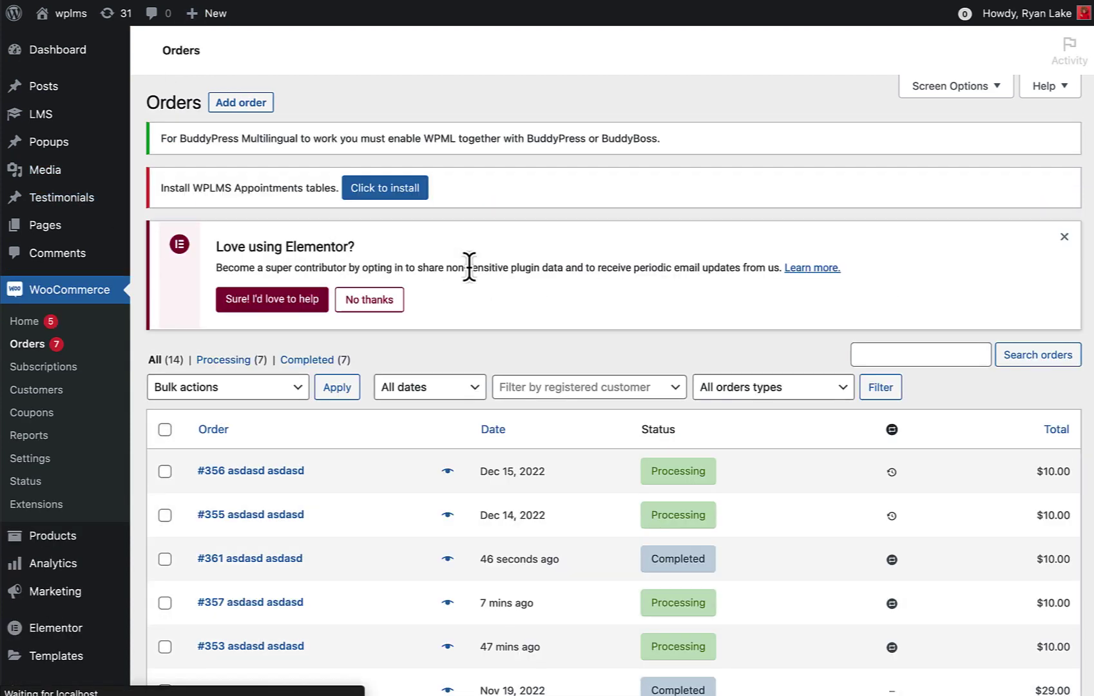
left_click(271, 562)
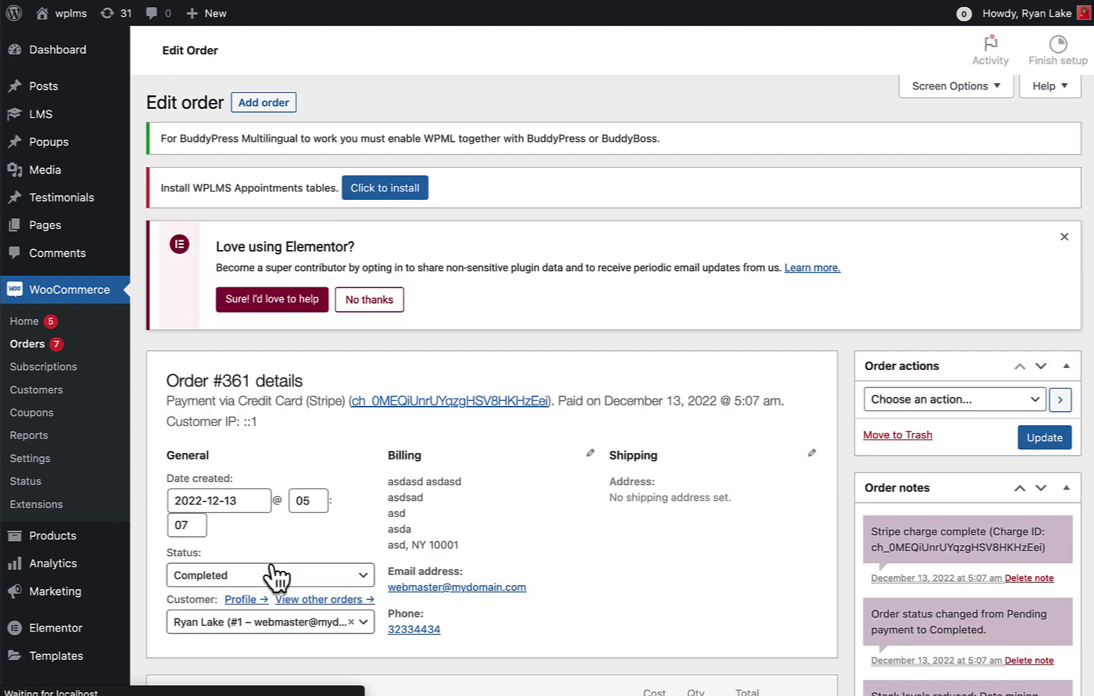
scroll(526, 465, "down", 5)
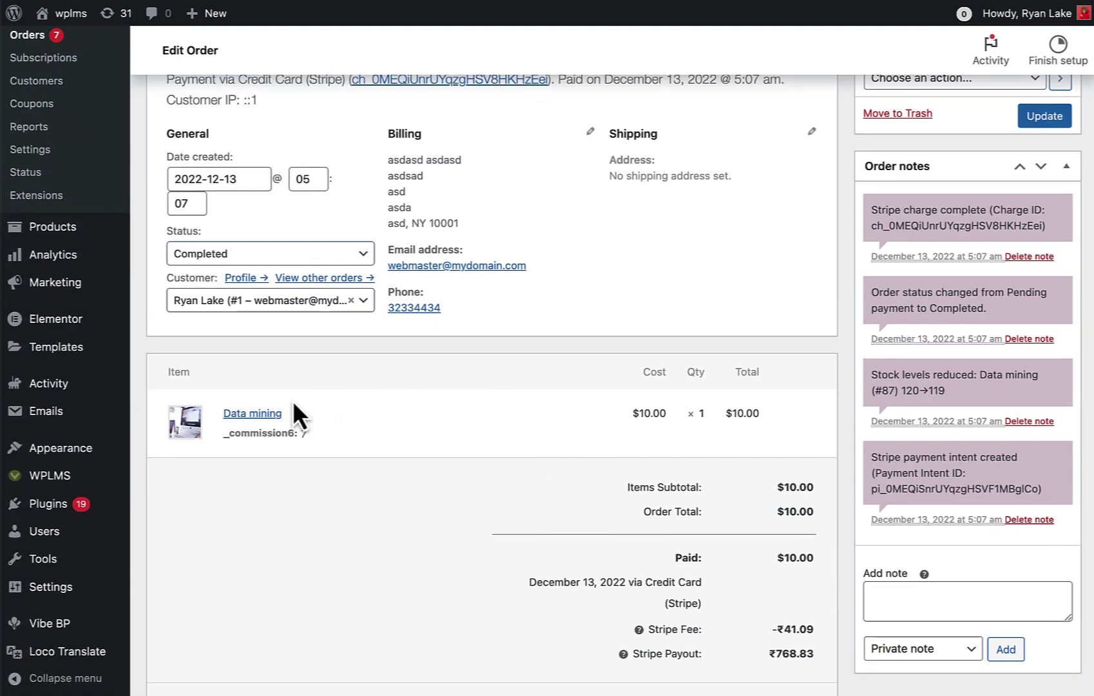
scroll(433, 411, "down", 10)
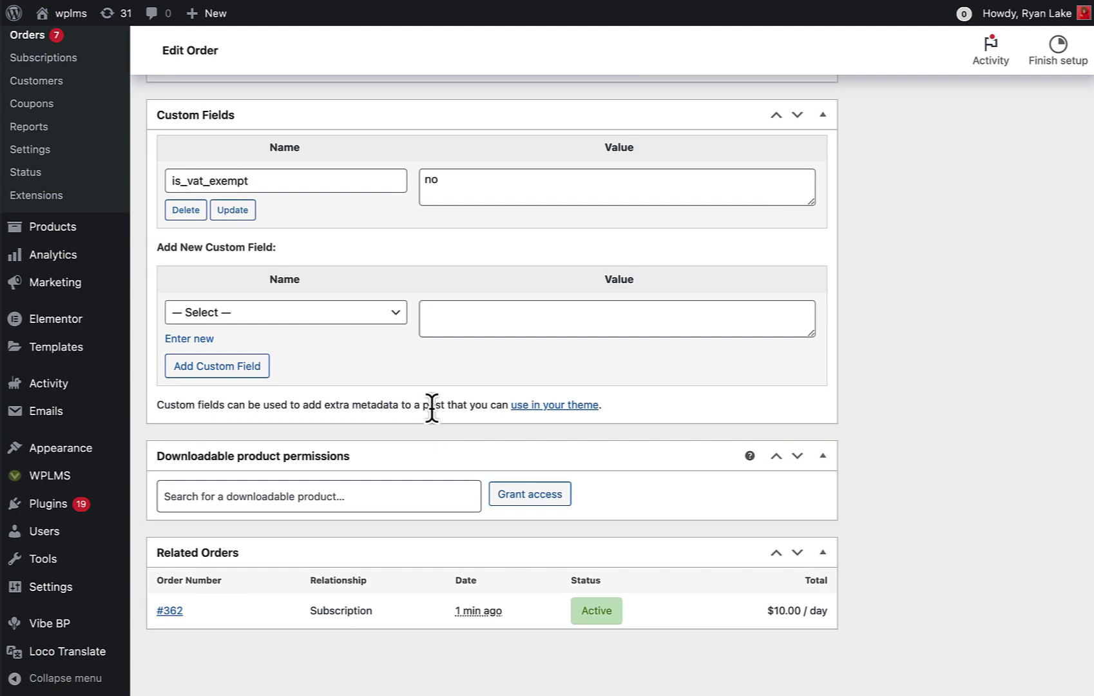
scroll(430, 408, "up", 15)
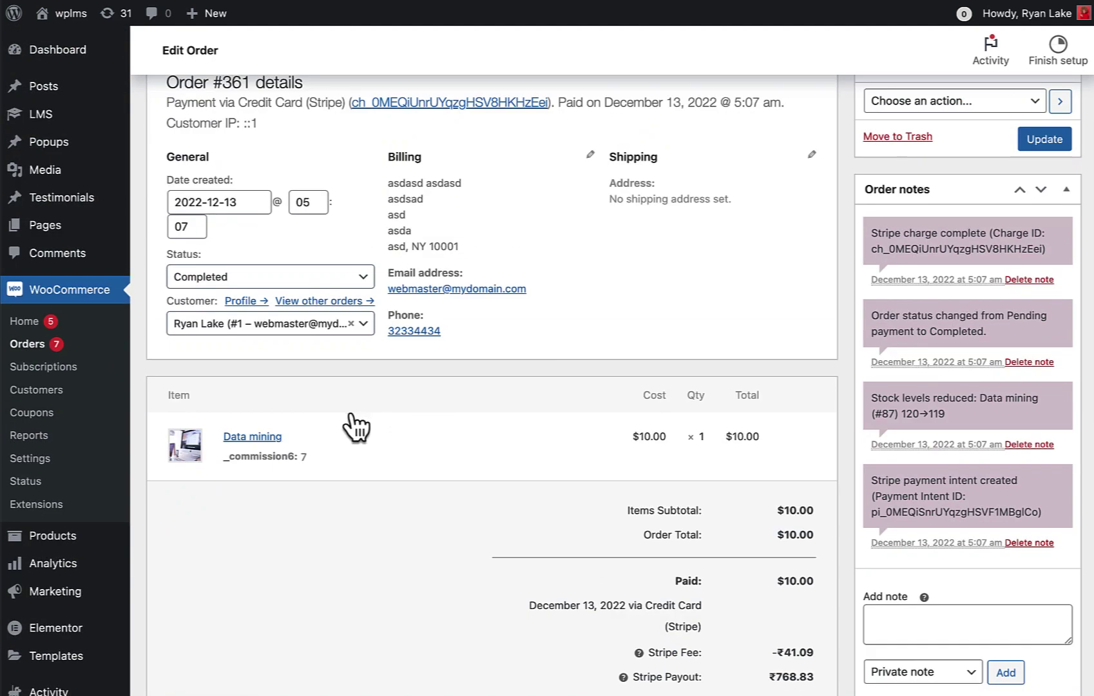
scroll(431, 435, "up", 1)
scroll(432, 435, "up", 4)
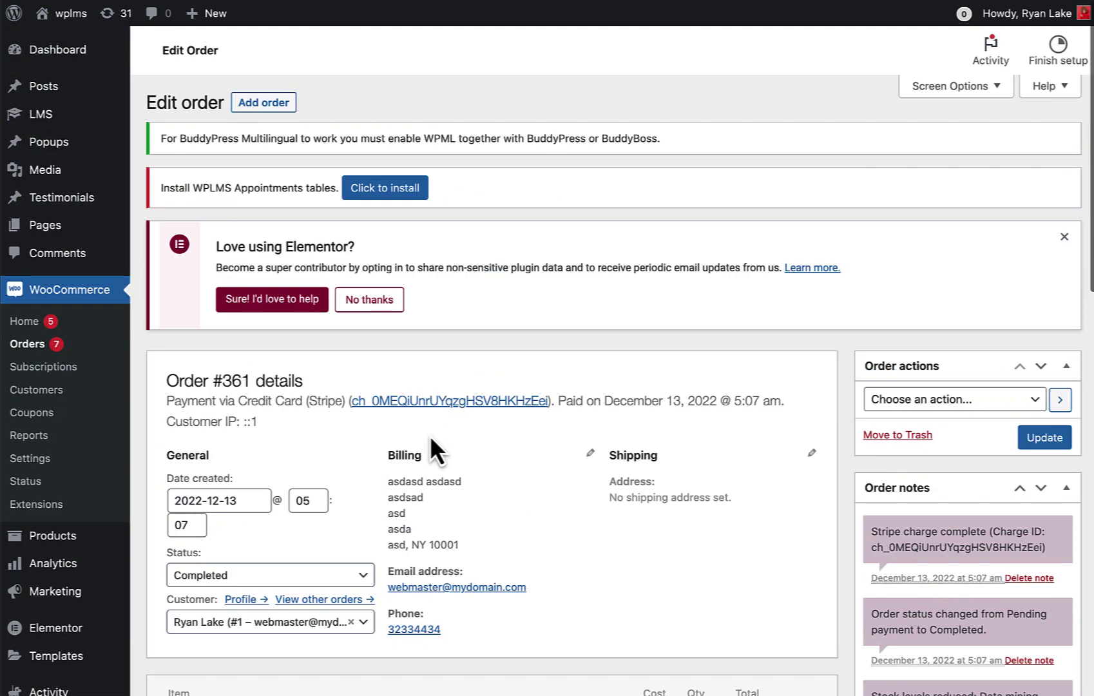
scroll(430, 437, "down", 4)
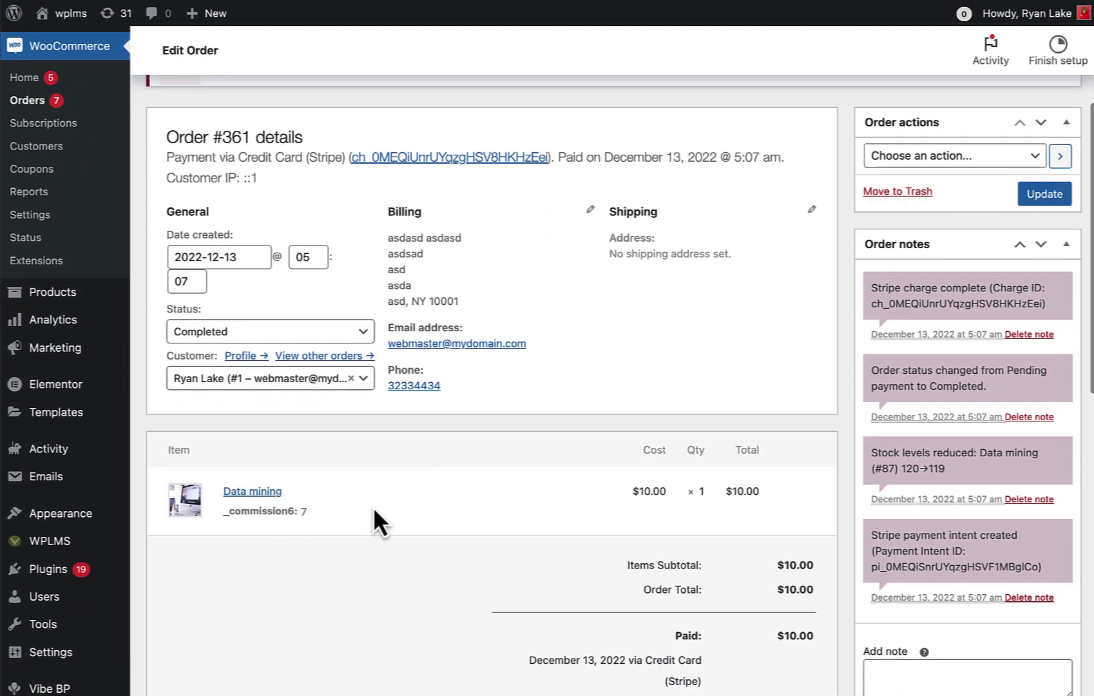
scroll(560, 511, "down", 5)
scroll(539, 506, "down", 7)
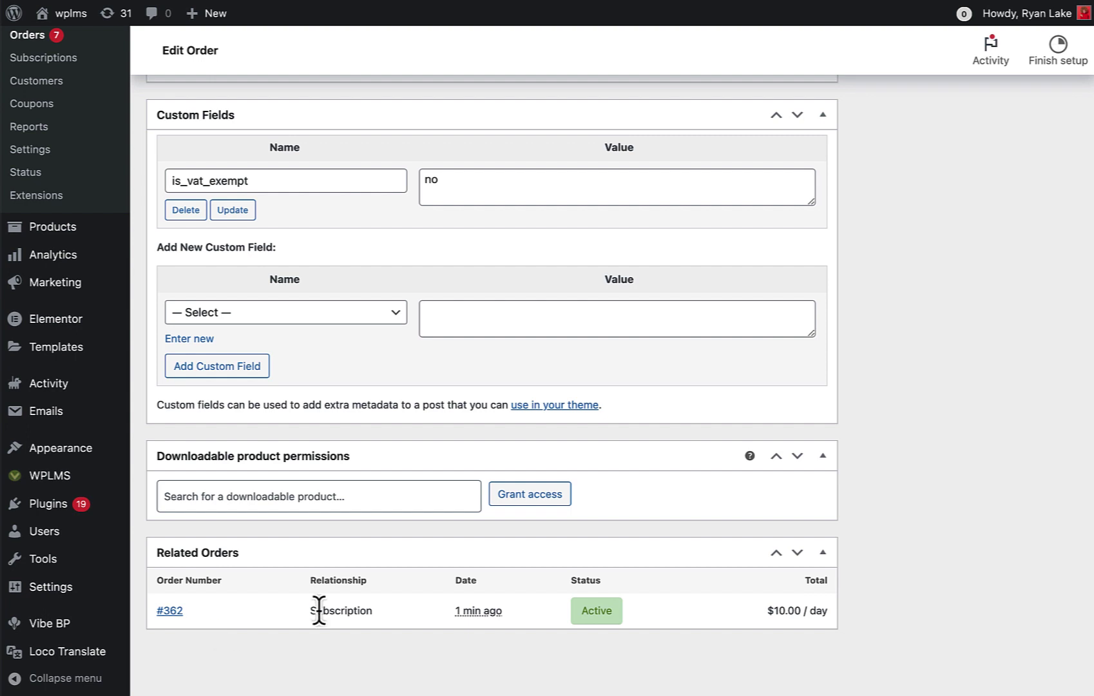
left_click_drag(318, 610, 374, 610)
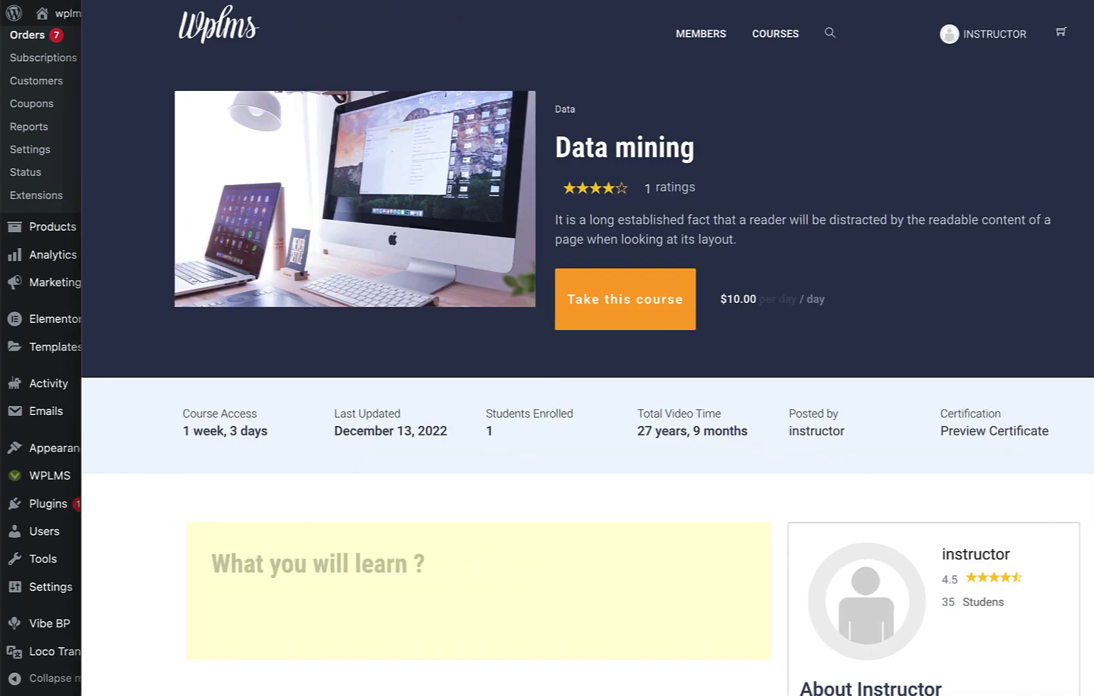
Step: Check the instructor's Data mining commission of 7 dated December 13, 2022 in the Commission view
left_click(894, 36)
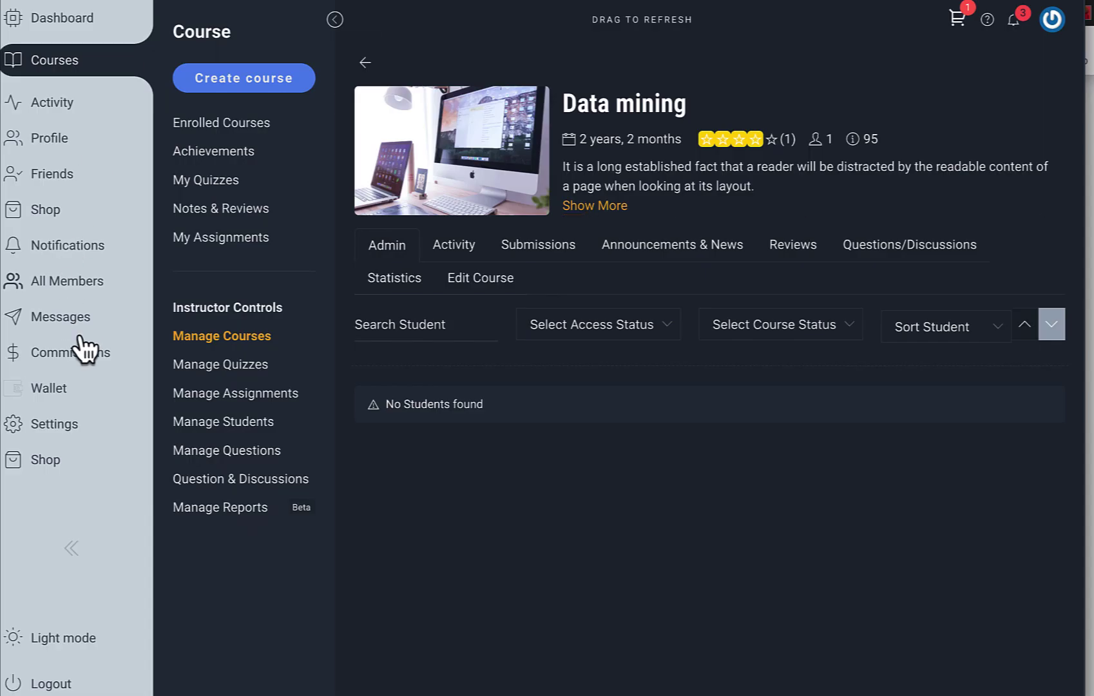
left_click(70, 354)
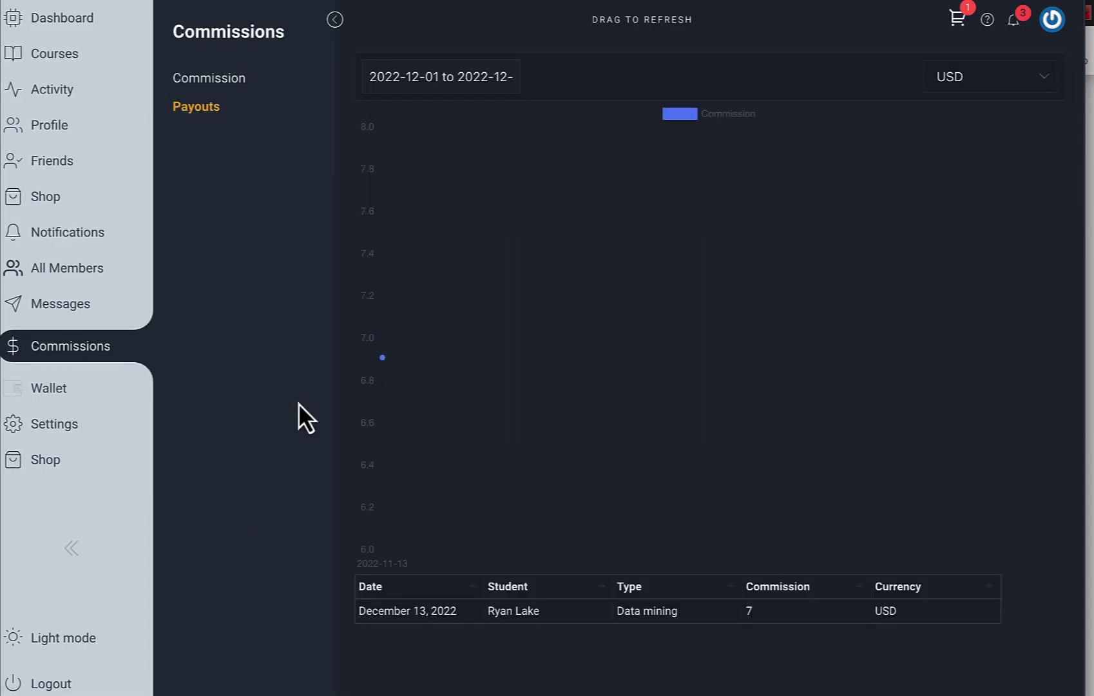
left_click(231, 83)
mouse_move(385, 342)
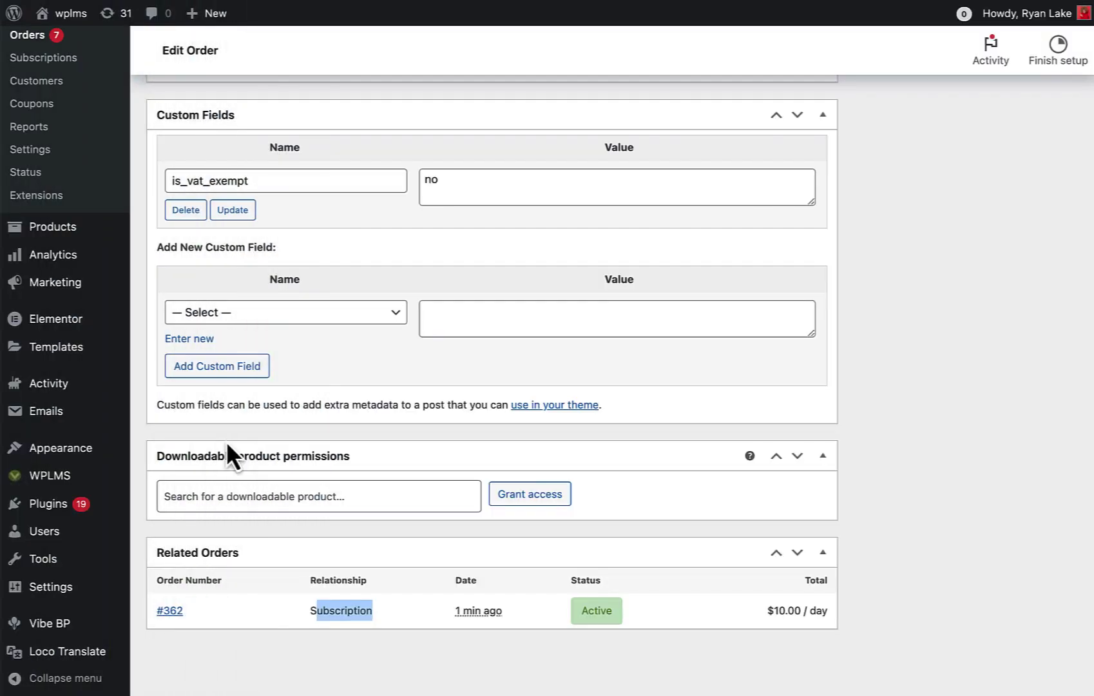
Step: Switch to macOS Date & Time settings and turn off automatic date and time
left_click(564, 689)
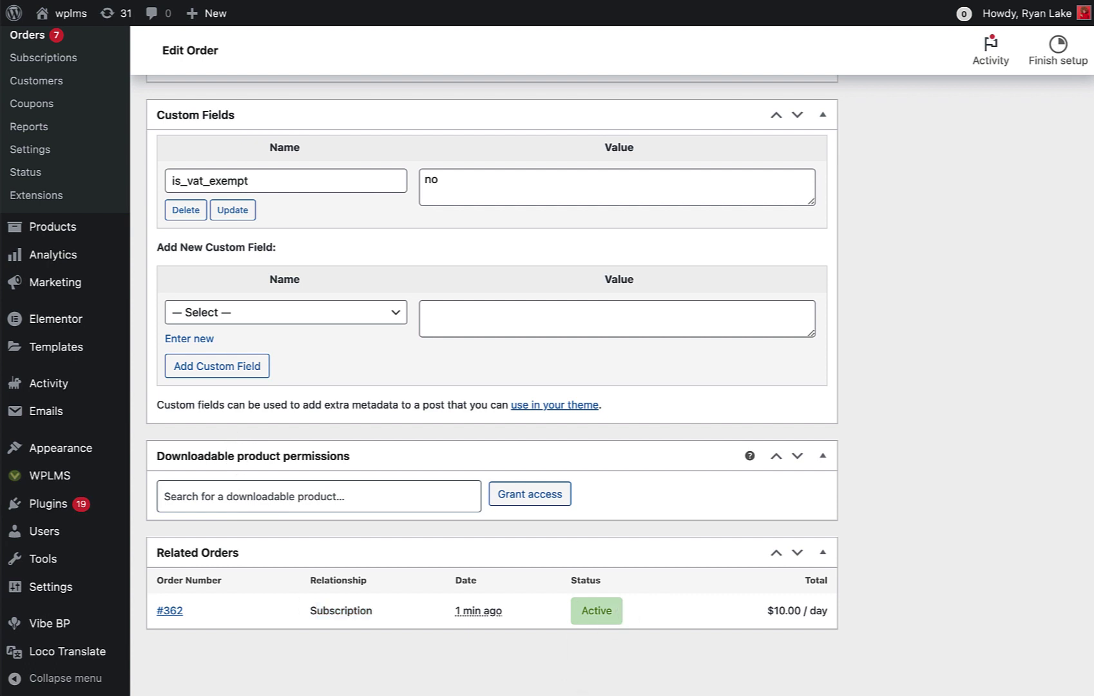
key("super+Tab")
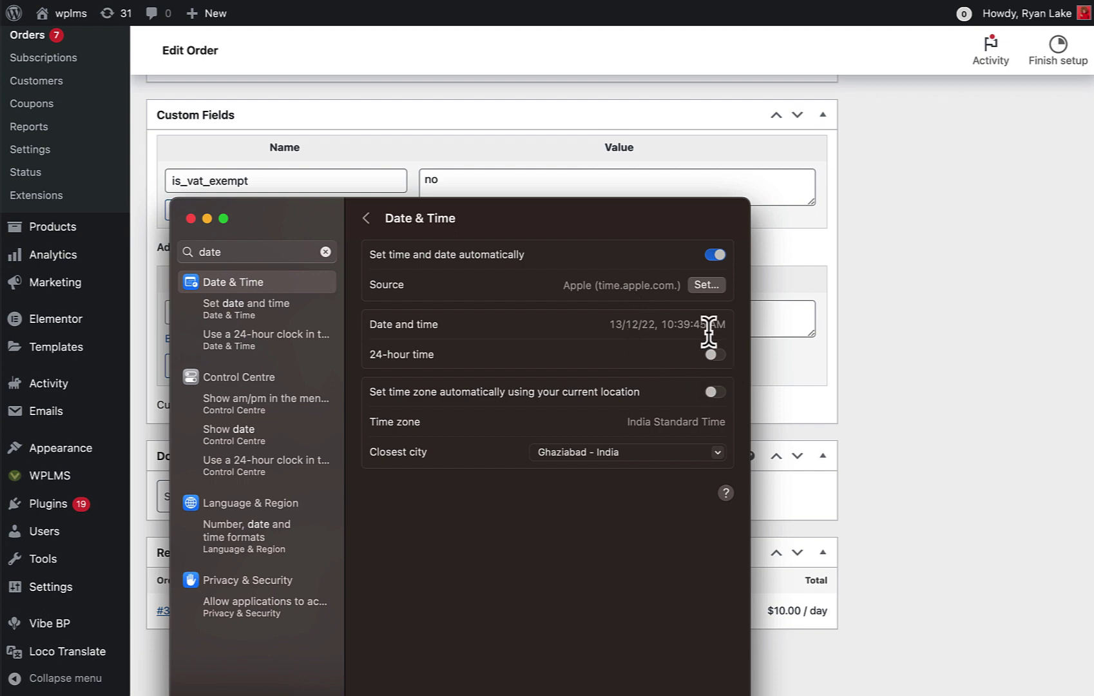
left_click(702, 291)
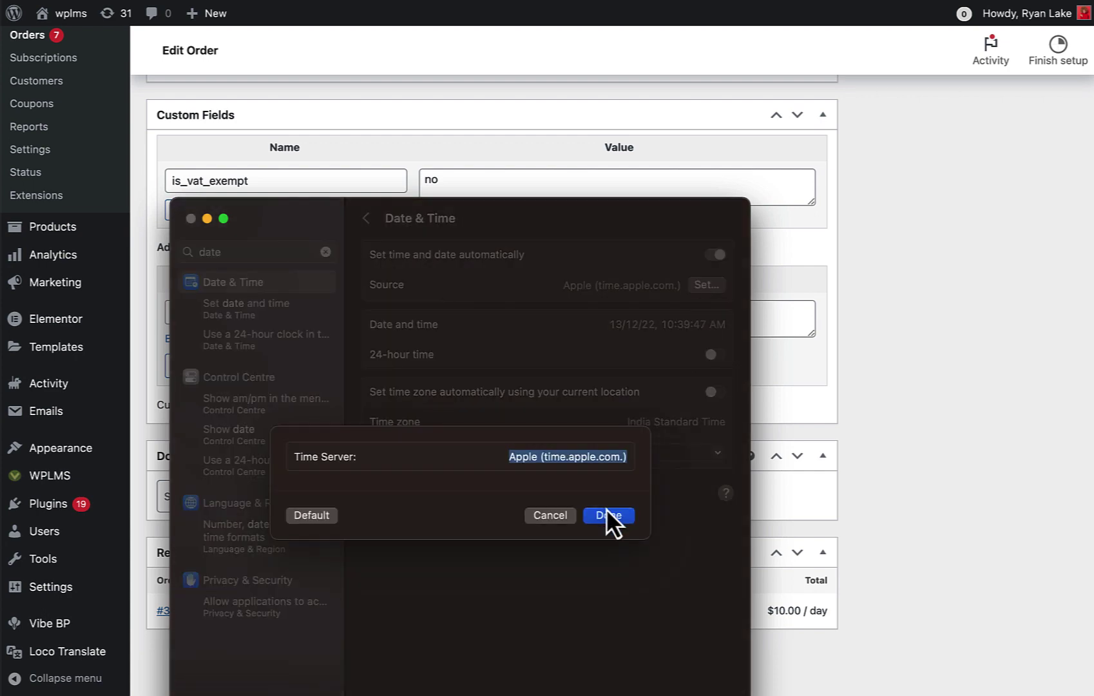
left_click(561, 515)
left_click(712, 255)
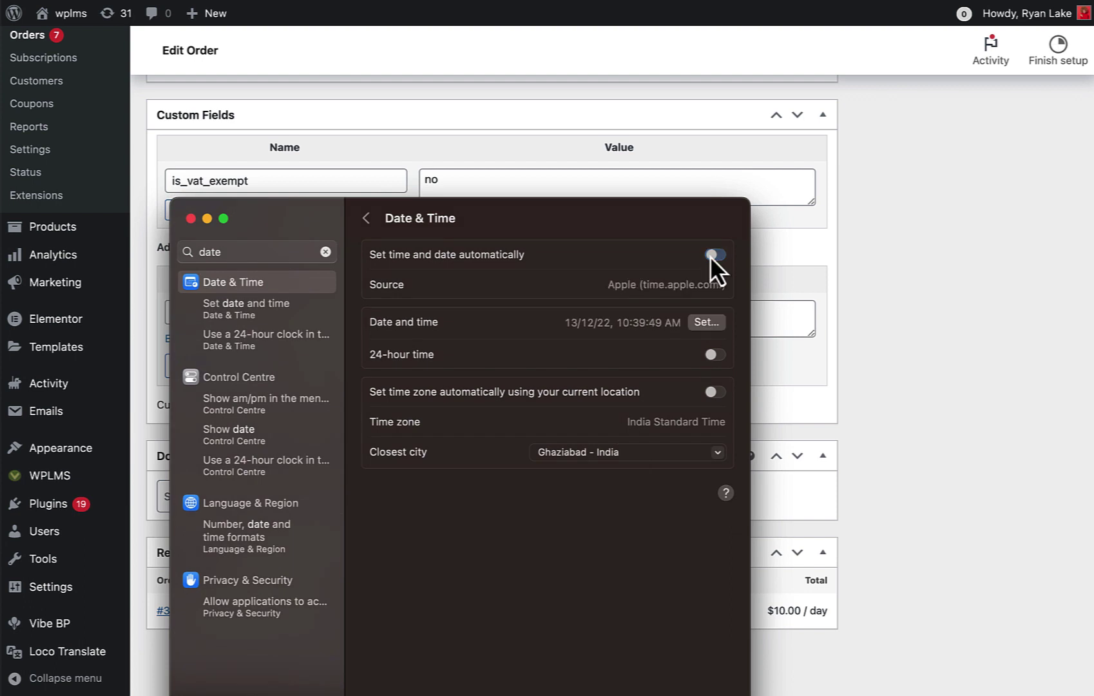
Step: Change the system date to 14/12/22, then return to the WordPress Subscriptions list
left_click(705, 324)
left_click(621, 437)
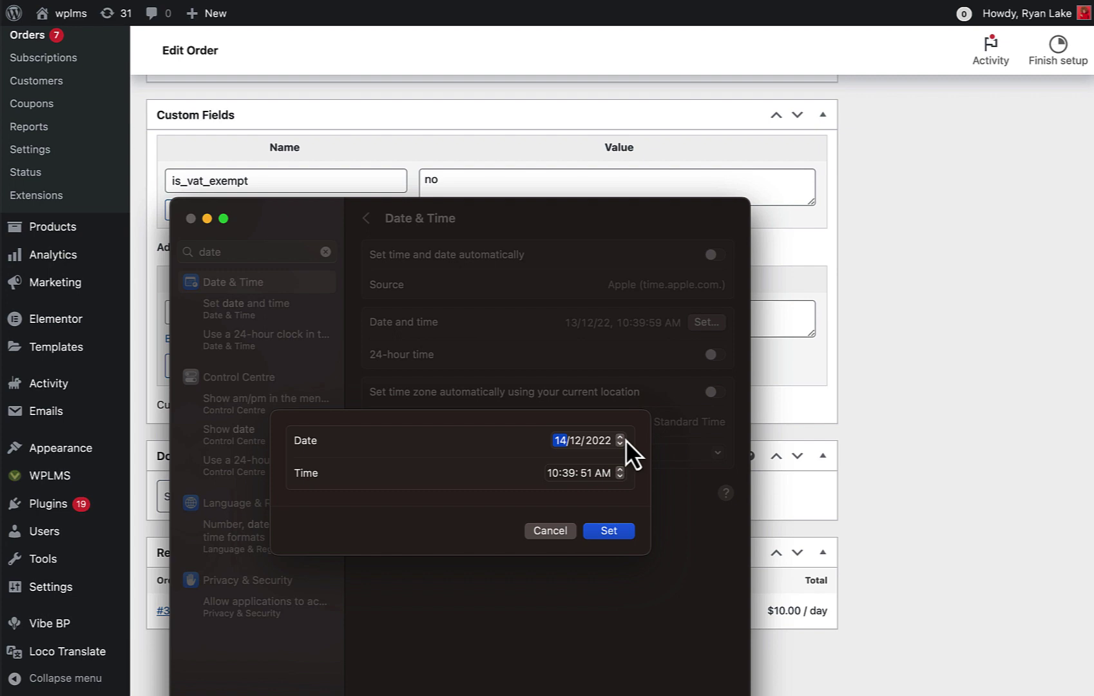
left_click(607, 536)
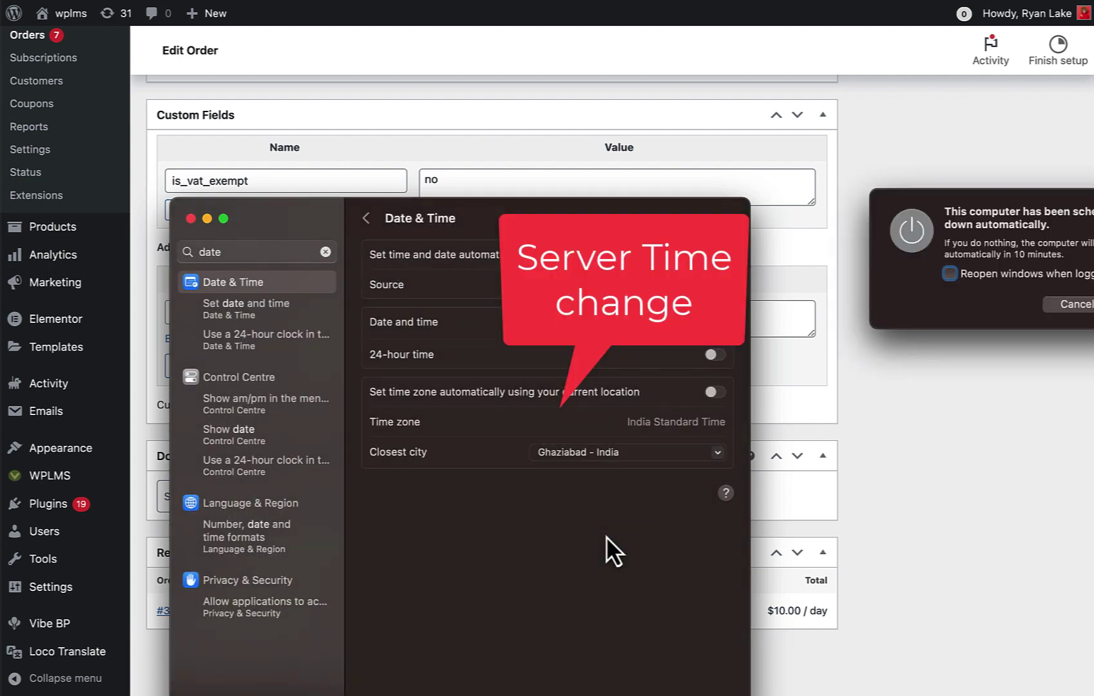
left_click(1069, 305)
left_click(1050, 284)
key("super+bracketleft")
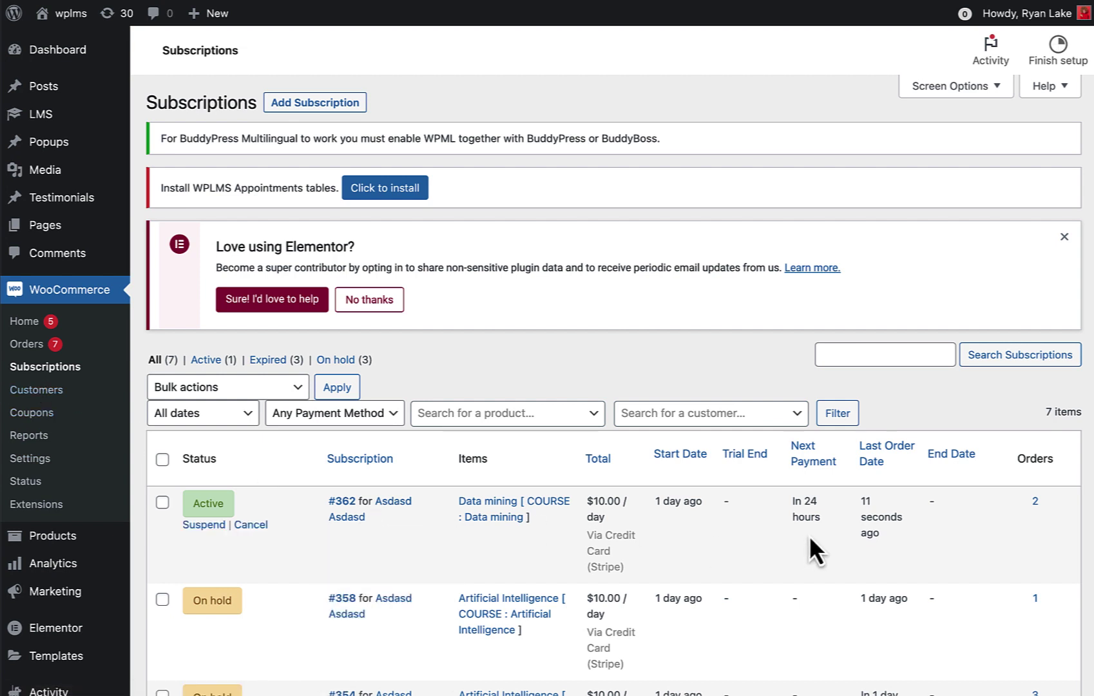
Step: Confirm #362's next payment is in 24 hours, then open renewal order #363 and verify its link to subscription #362
left_click_drag(791, 502, 820, 517)
left_click(27, 348)
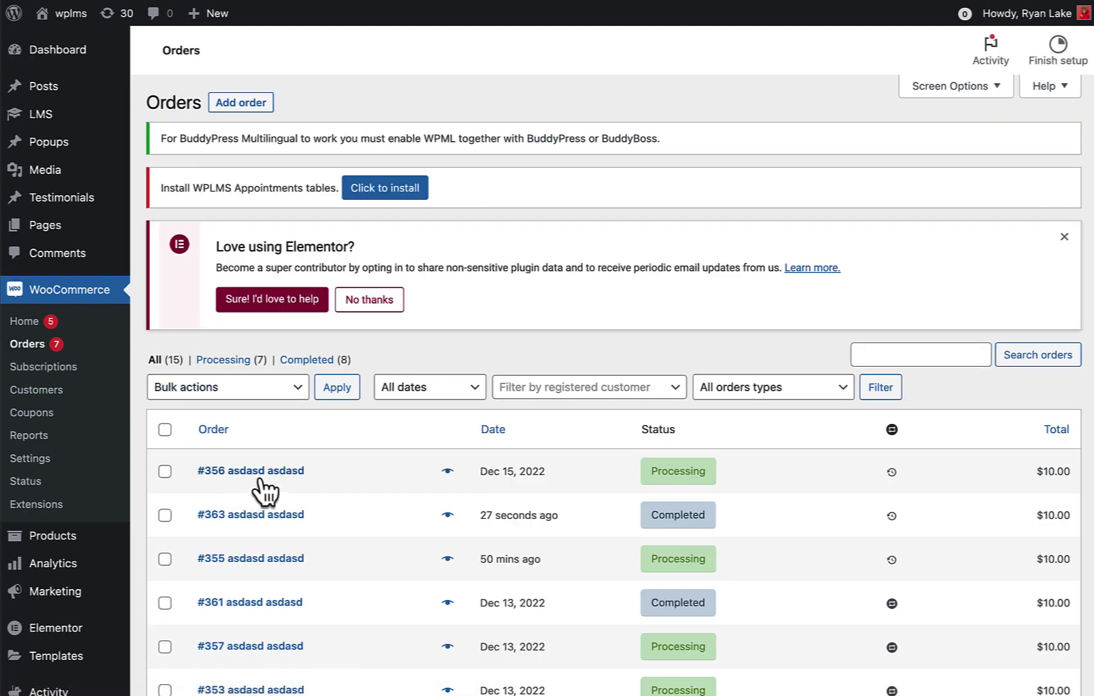
left_click(302, 515)
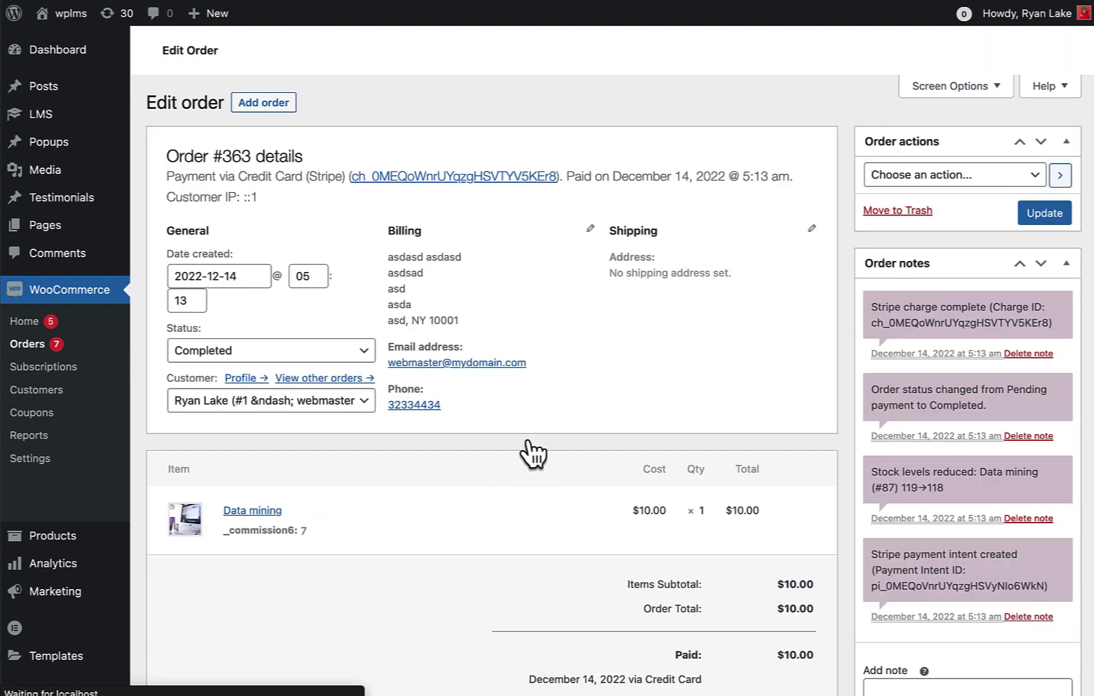
scroll(624, 372, "down", 2)
scroll(624, 369, "down", 3)
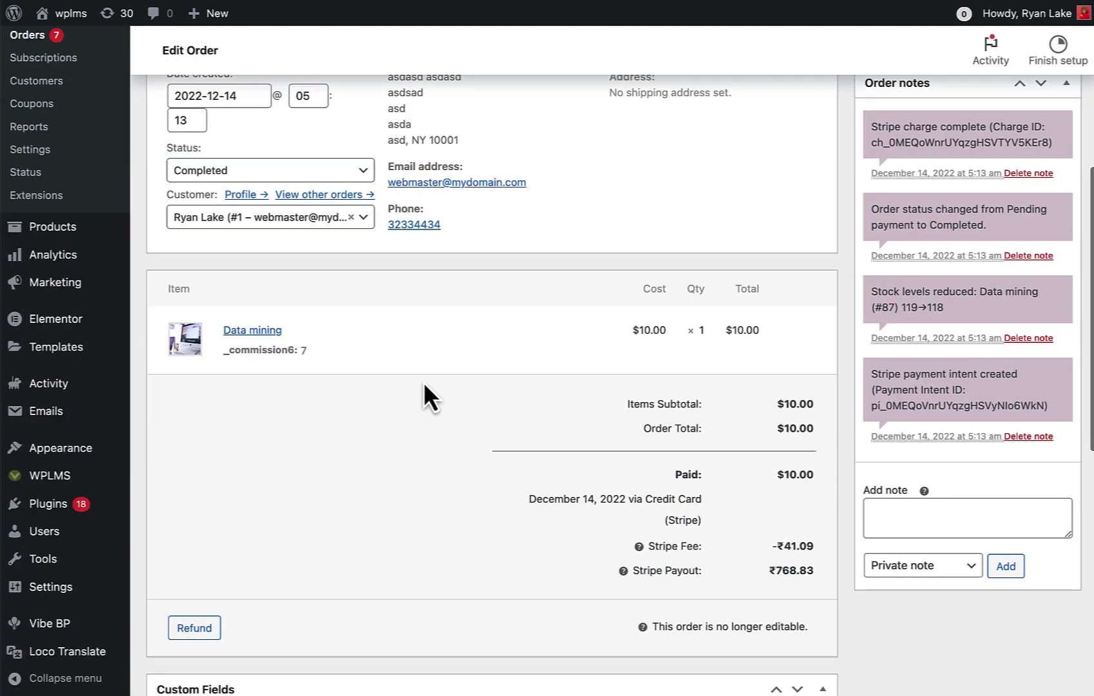
scroll(422, 382, "down", 5)
scroll(421, 387, "down", 5)
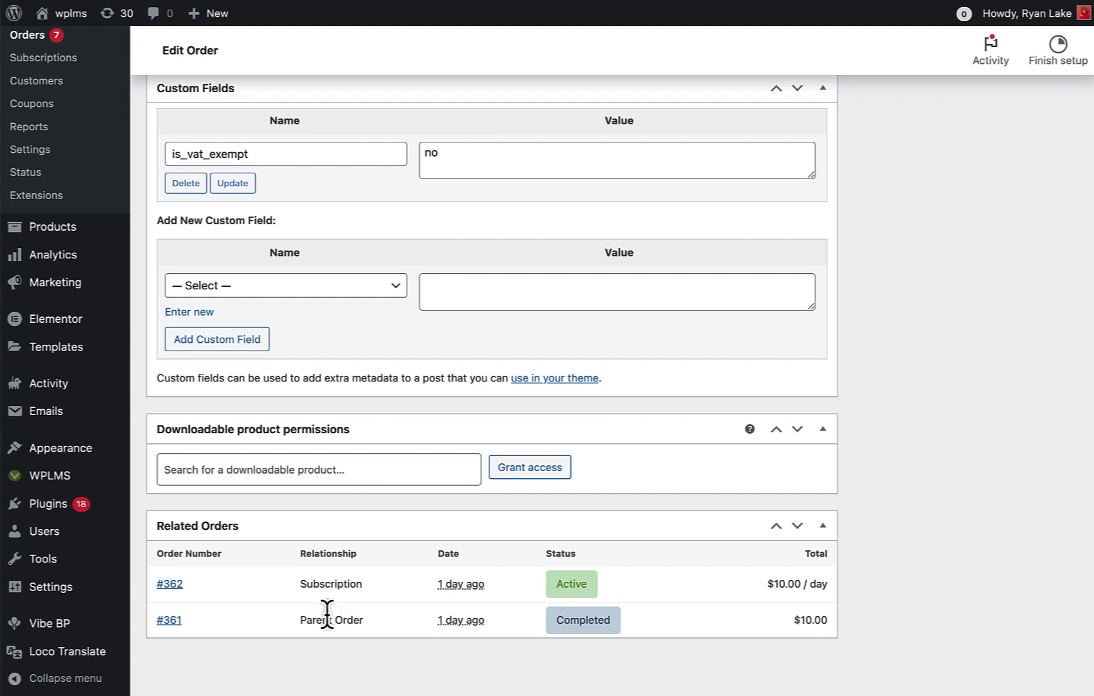
left_click_drag(300, 592, 387, 587)
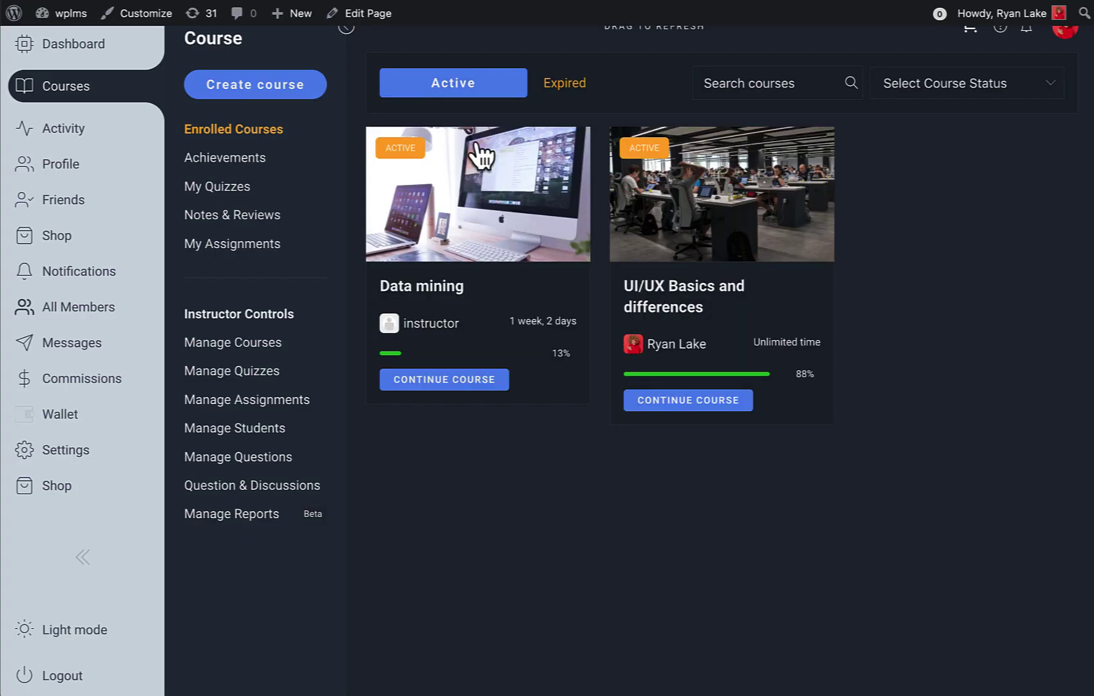
Step: Open the Data mining course, confirm 1 day of access remains, and reload the enrolled courses list
left_click(467, 381)
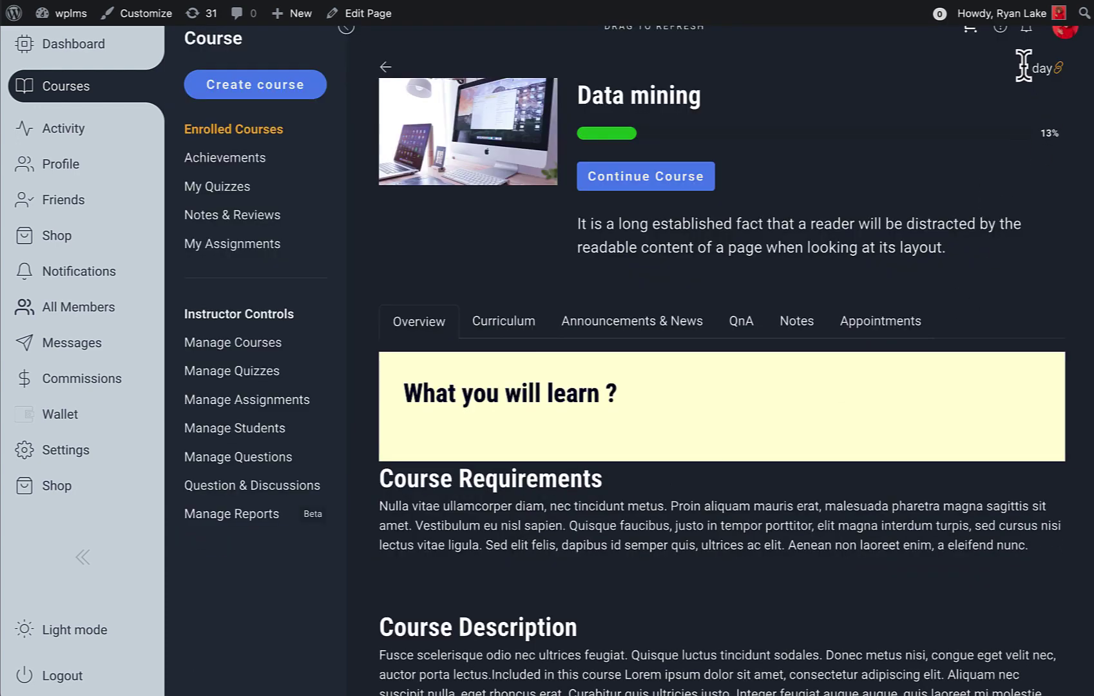
left_click_drag(1021, 67, 1039, 67)
left_click(333, 128)
key("super+Tab")
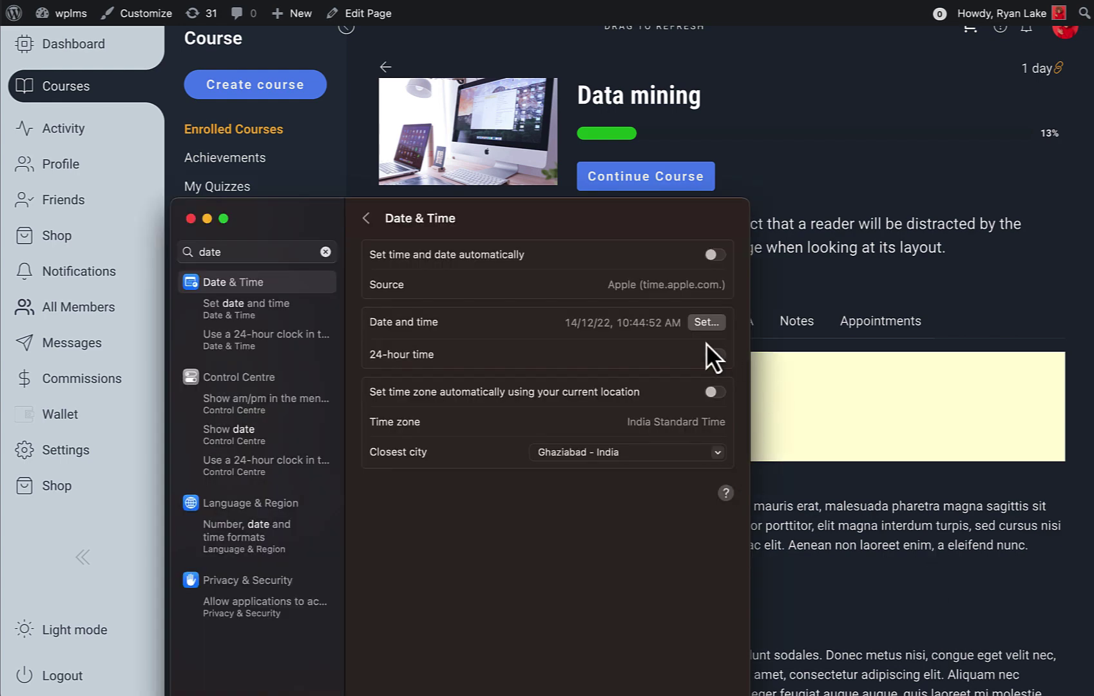
left_click(696, 326)
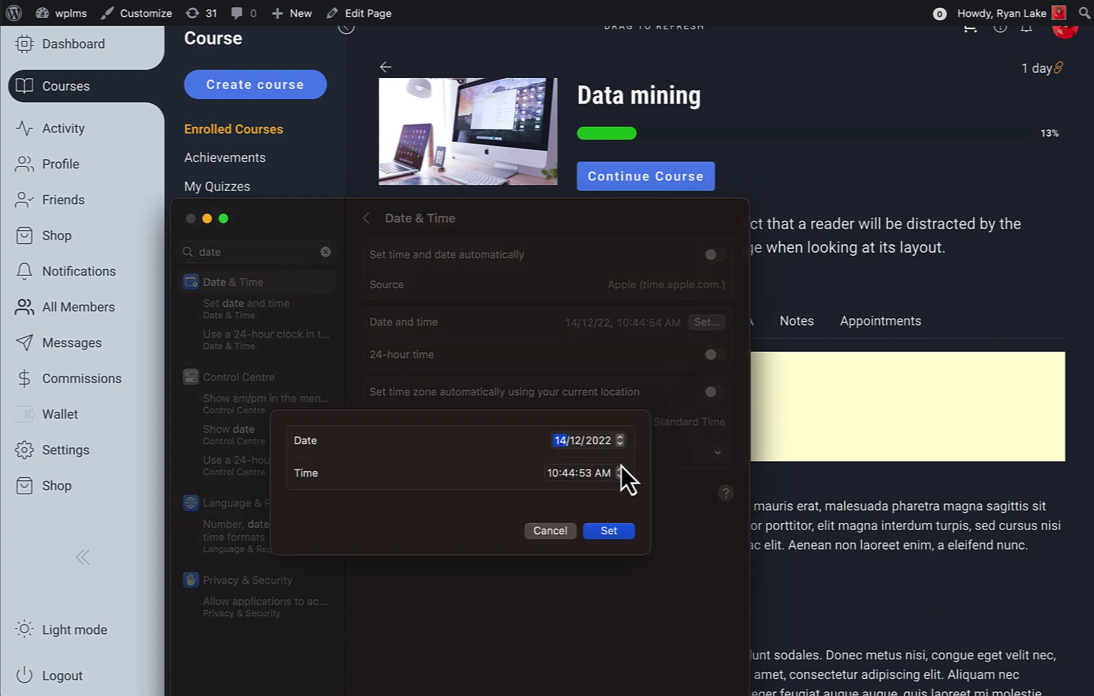
key("Tab")
type("13")
left_click(622, 469)
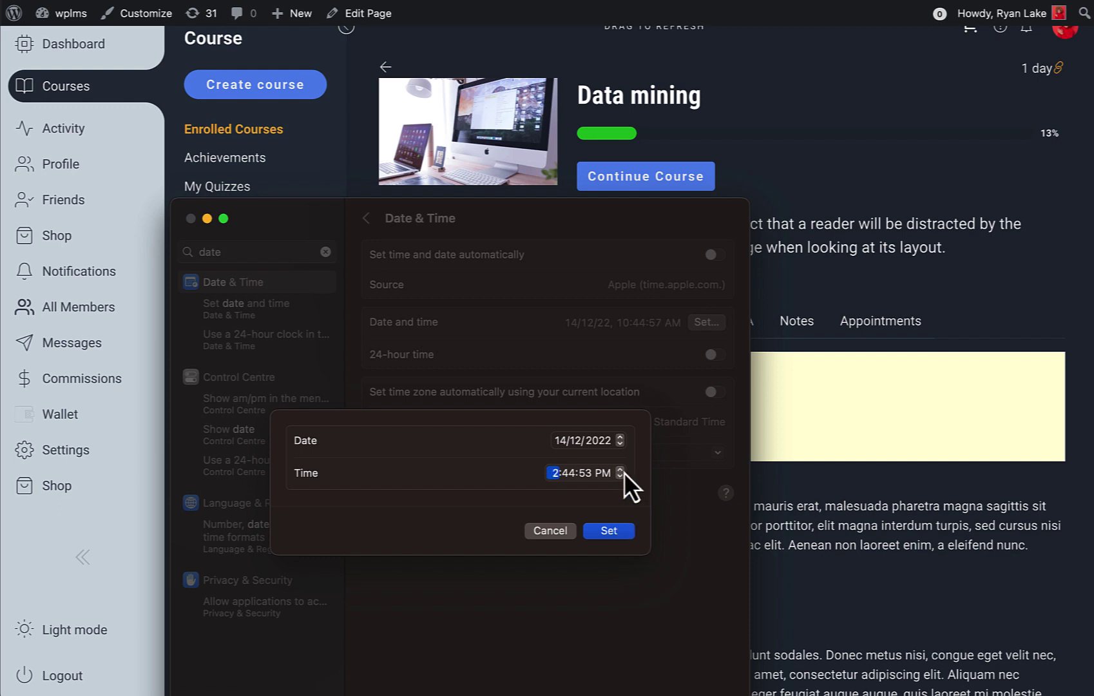
left_click(618, 536)
left_click(811, 160)
right_click(812, 160)
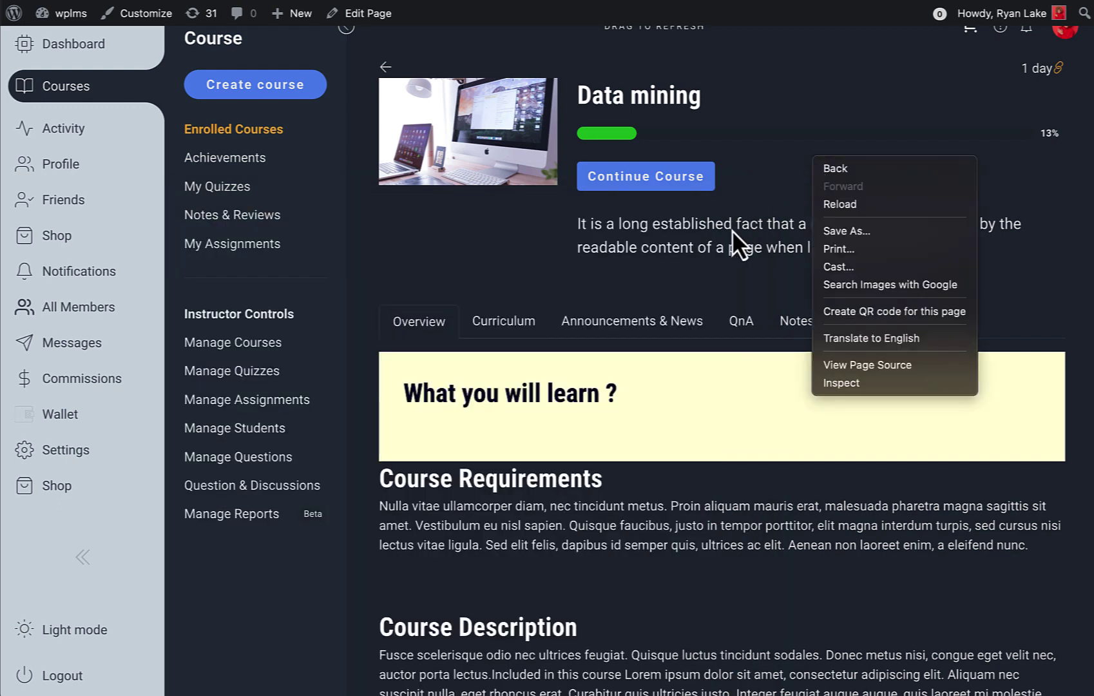
left_click(732, 230)
left_click(231, 160)
left_click(225, 132)
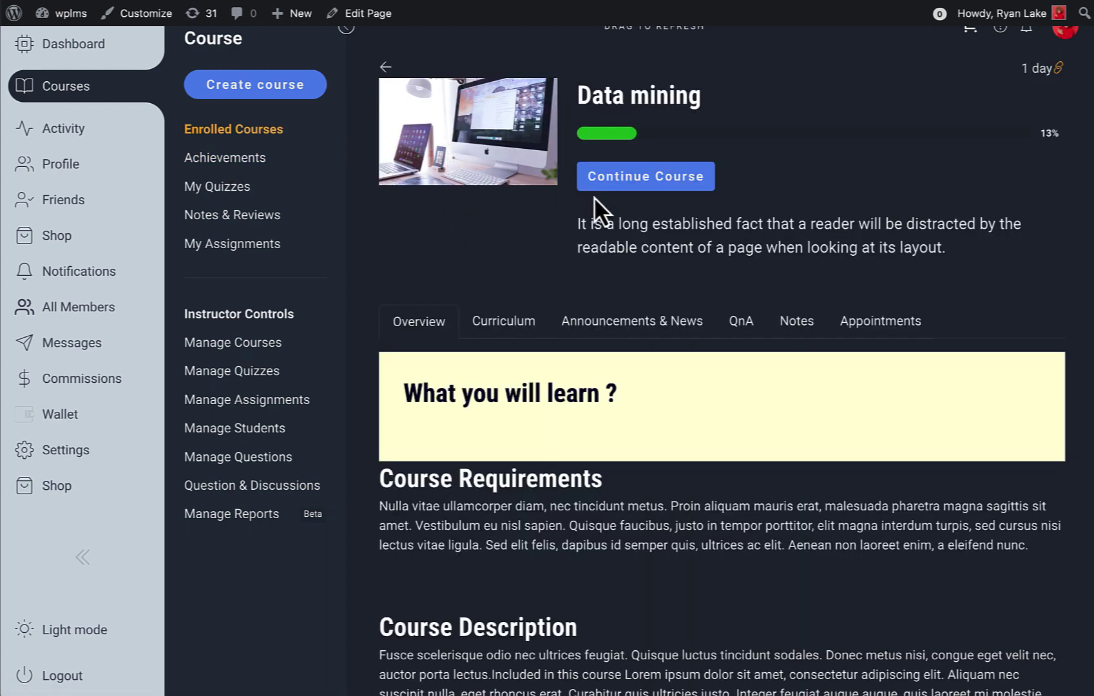
right_click(418, 261)
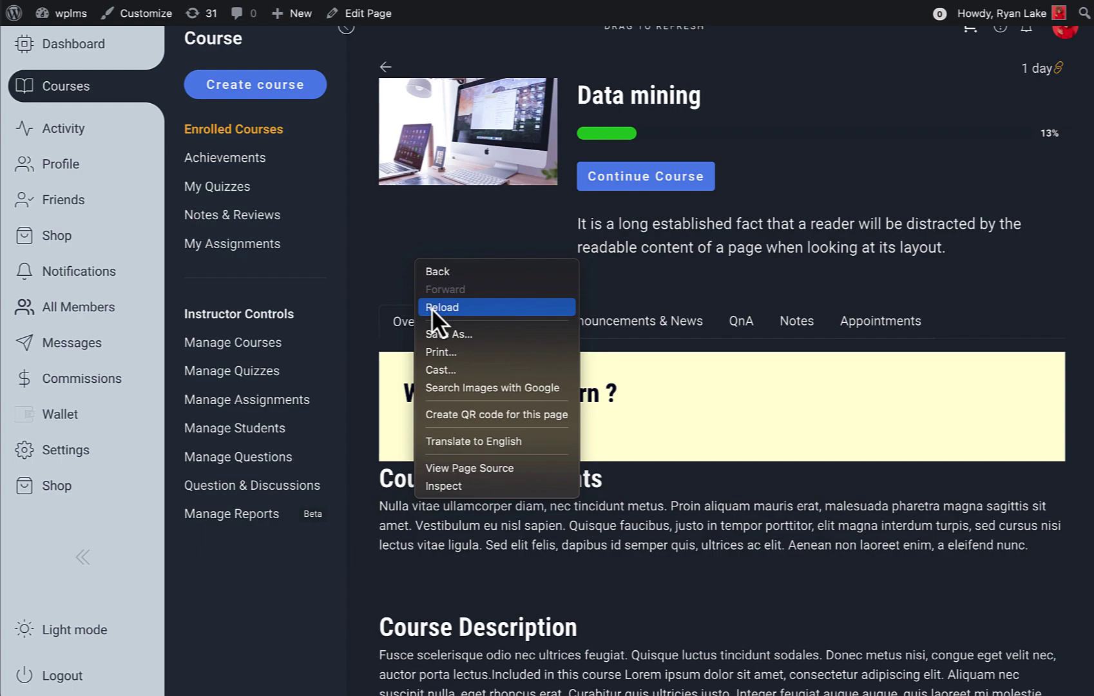
left_click(432, 308)
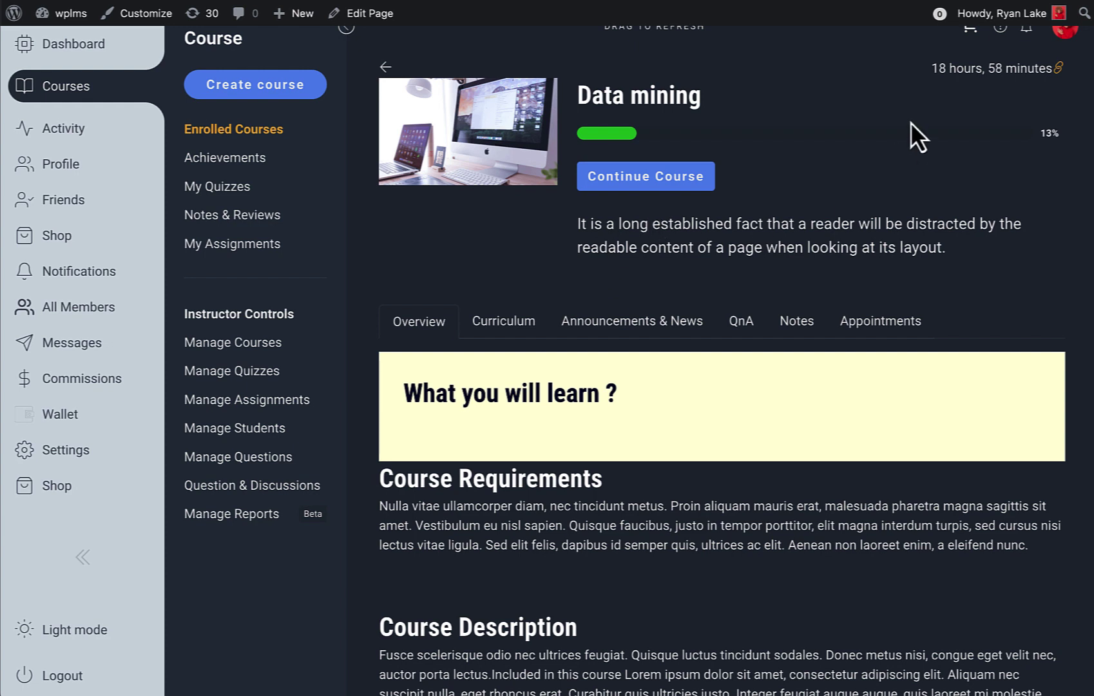
left_click_drag(930, 67, 1035, 67)
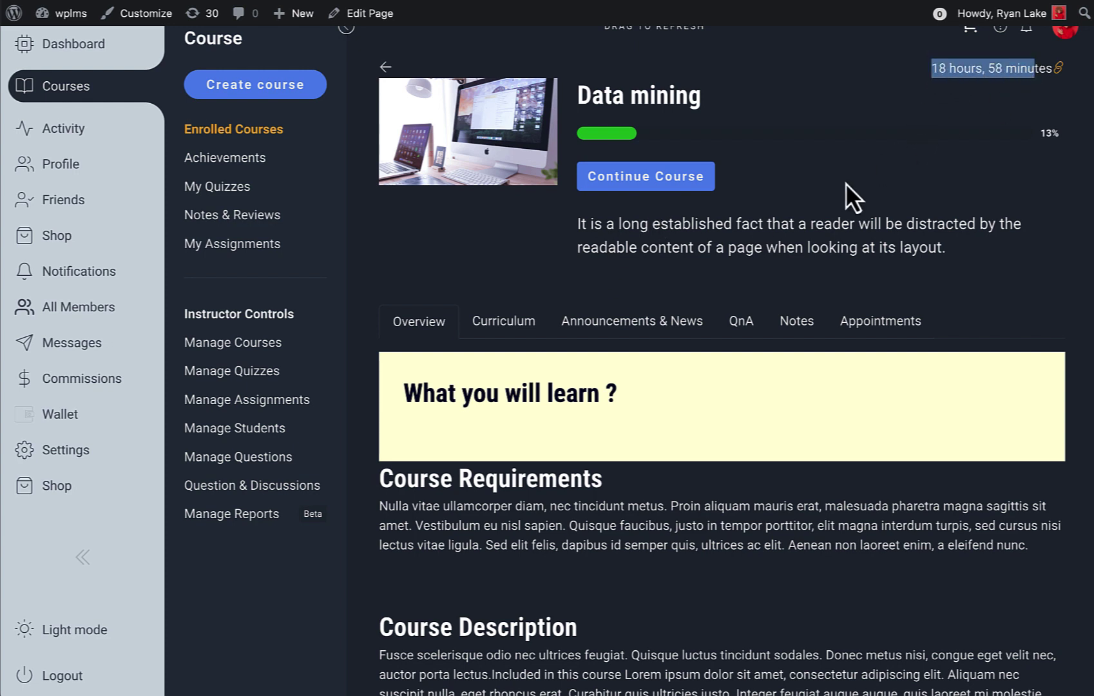
left_click(755, 249)
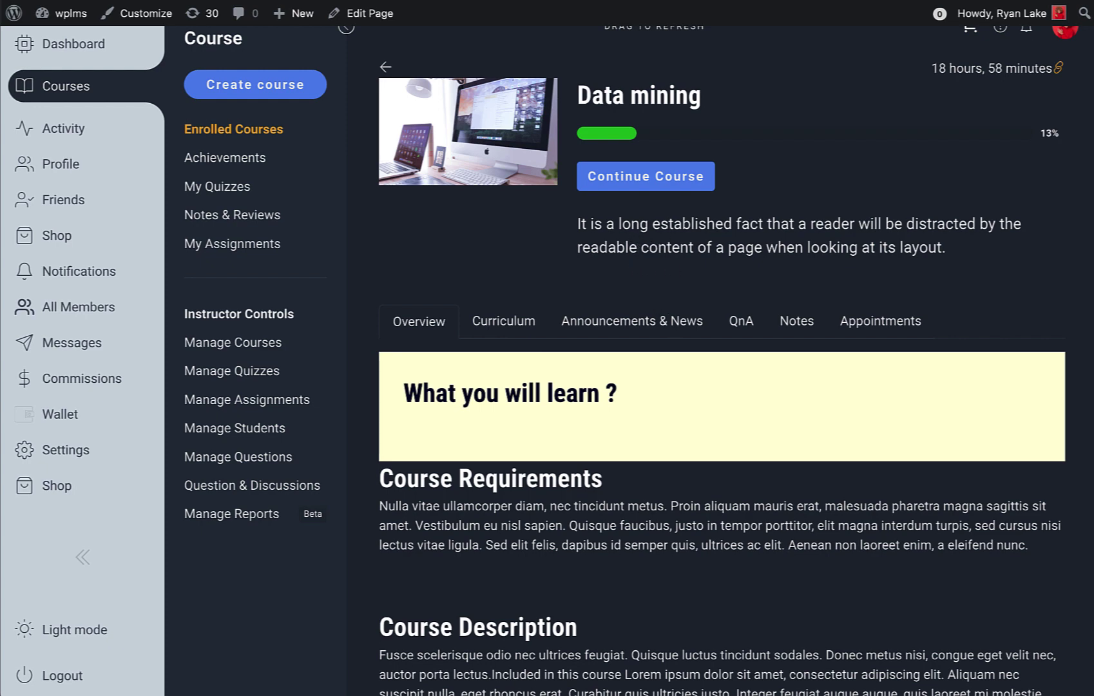
Step: Move the macOS system date forward to 15/12/22
key("super+Tab")
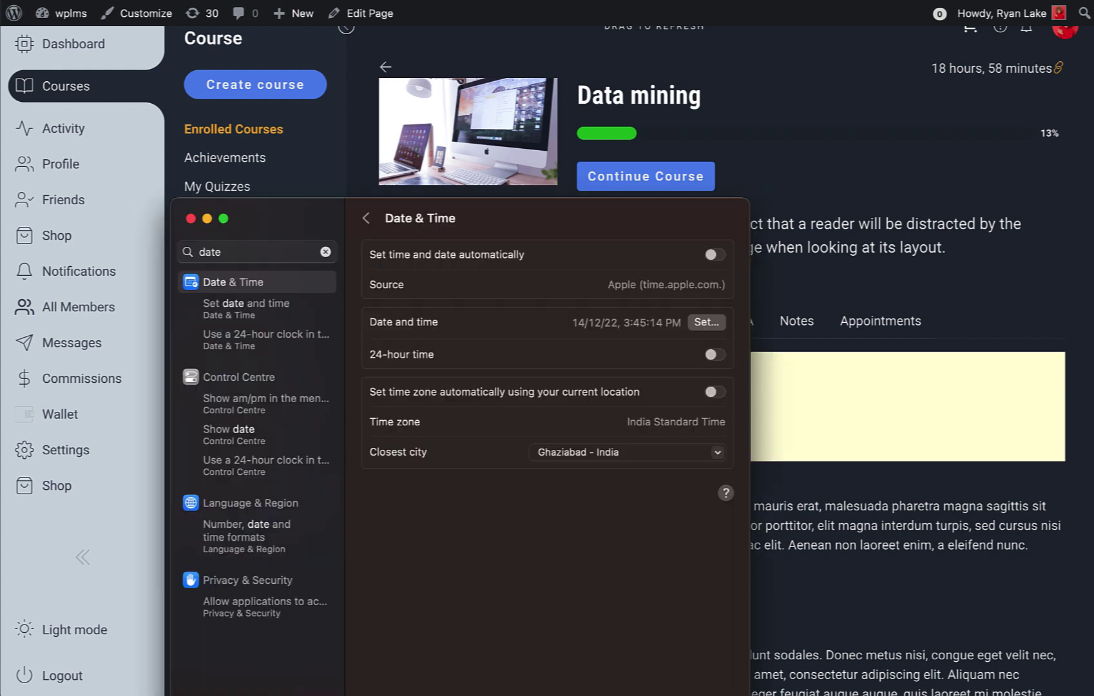
left_click(705, 321)
left_click(620, 437)
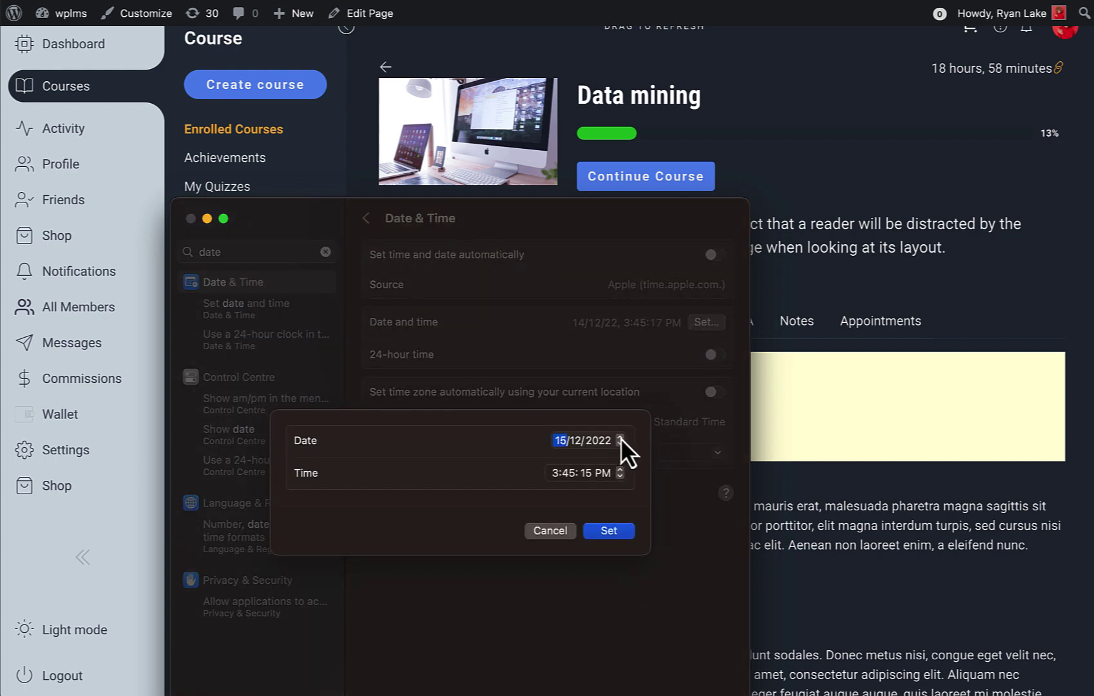
left_click(603, 532)
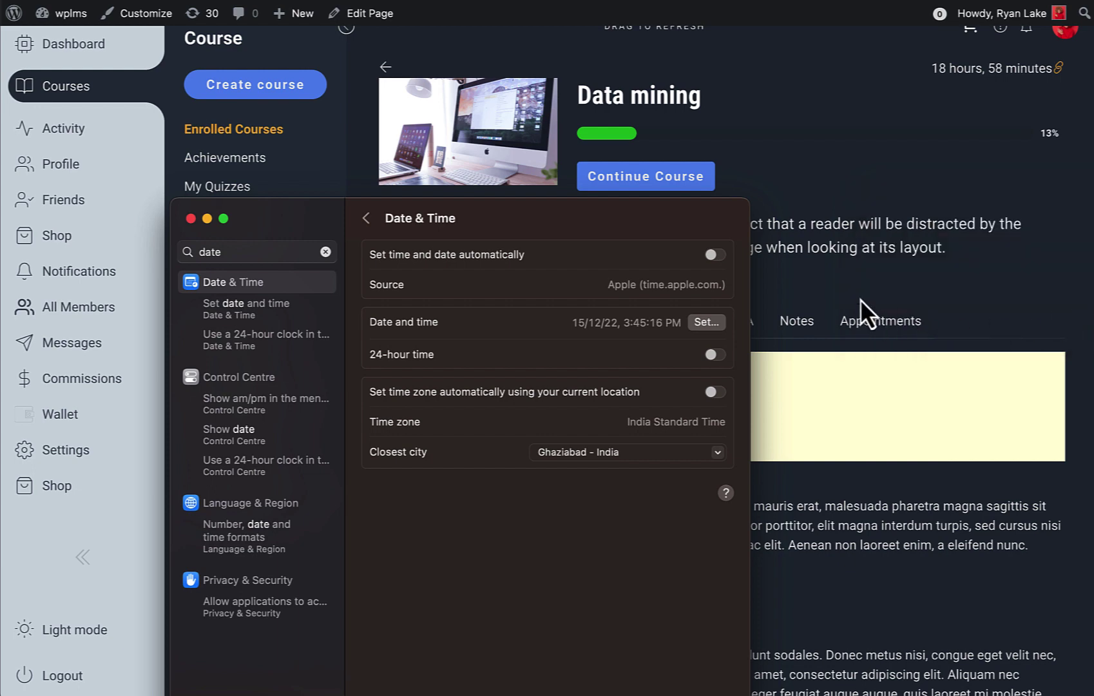
Step: Reload the Data mining course page and confirm 23 hours of access remain
left_click(845, 193)
right_click(480, 242)
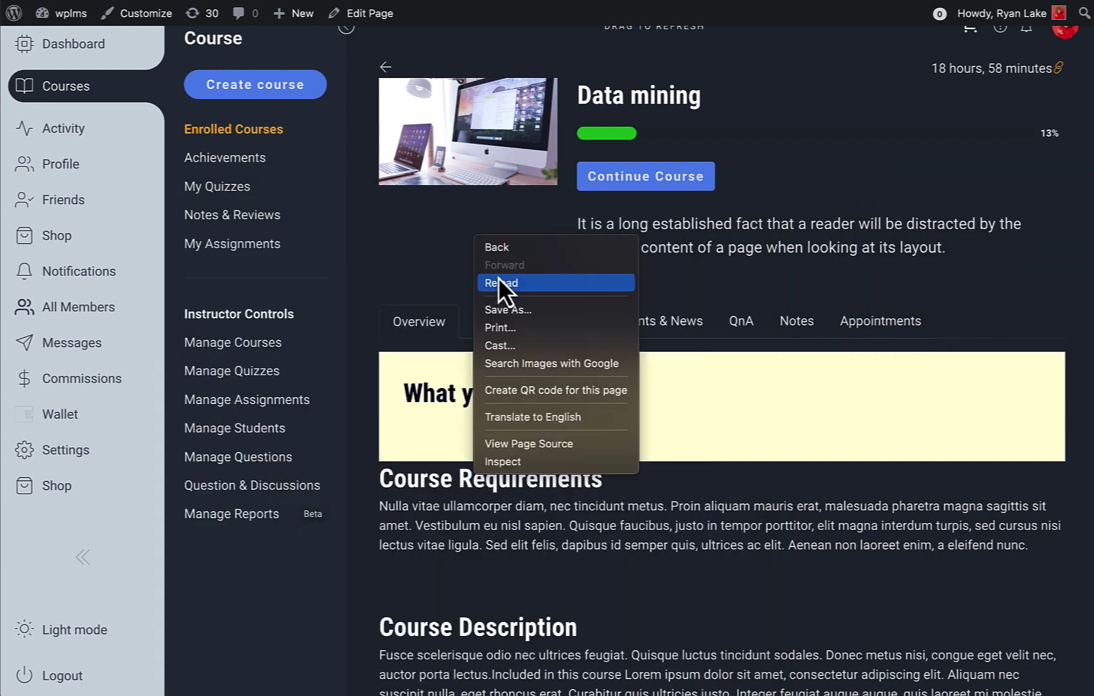
left_click(499, 282)
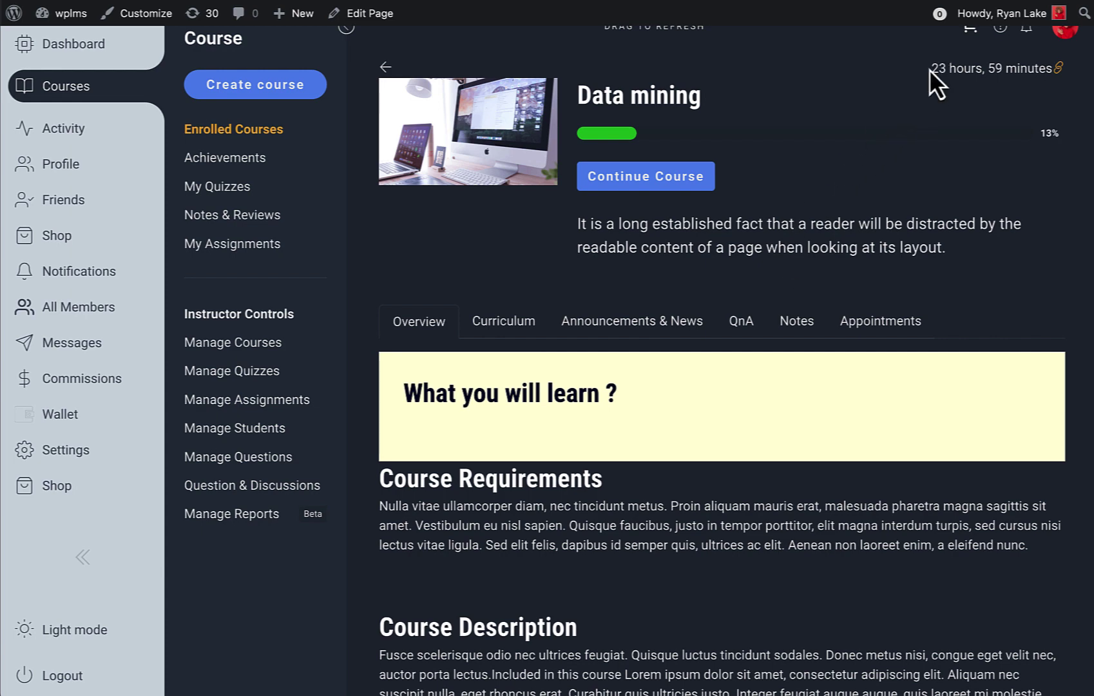
left_click_drag(932, 68, 1005, 68)
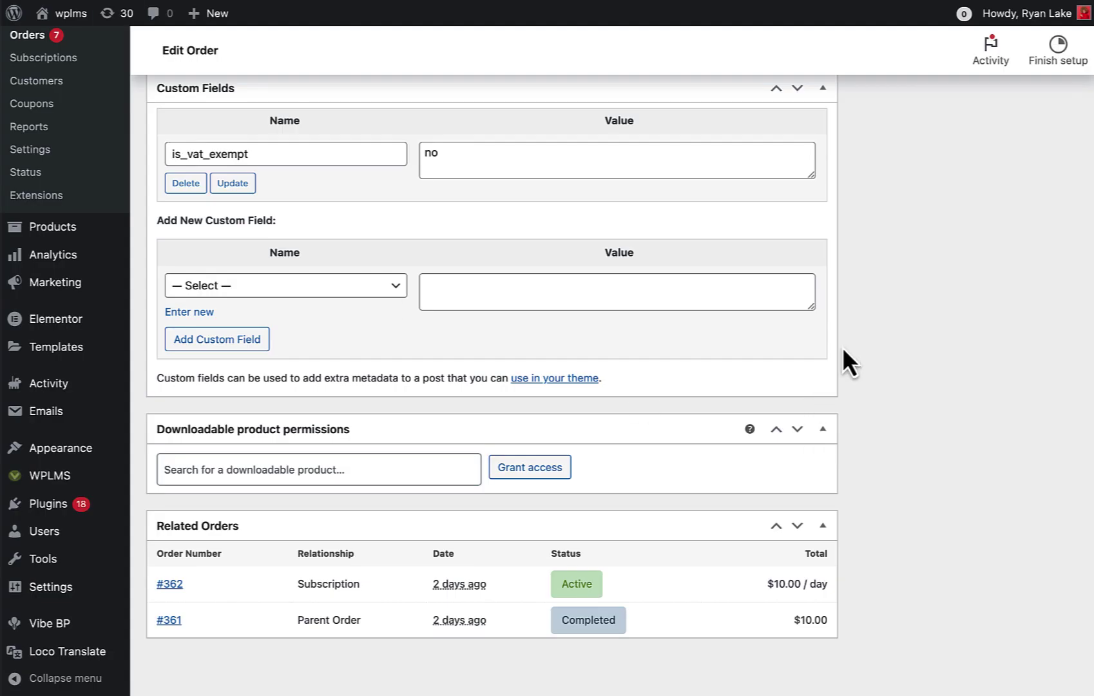
Step: Reload the Edit Order page to reveal the new renewal order under Related Orders
right_click(846, 339)
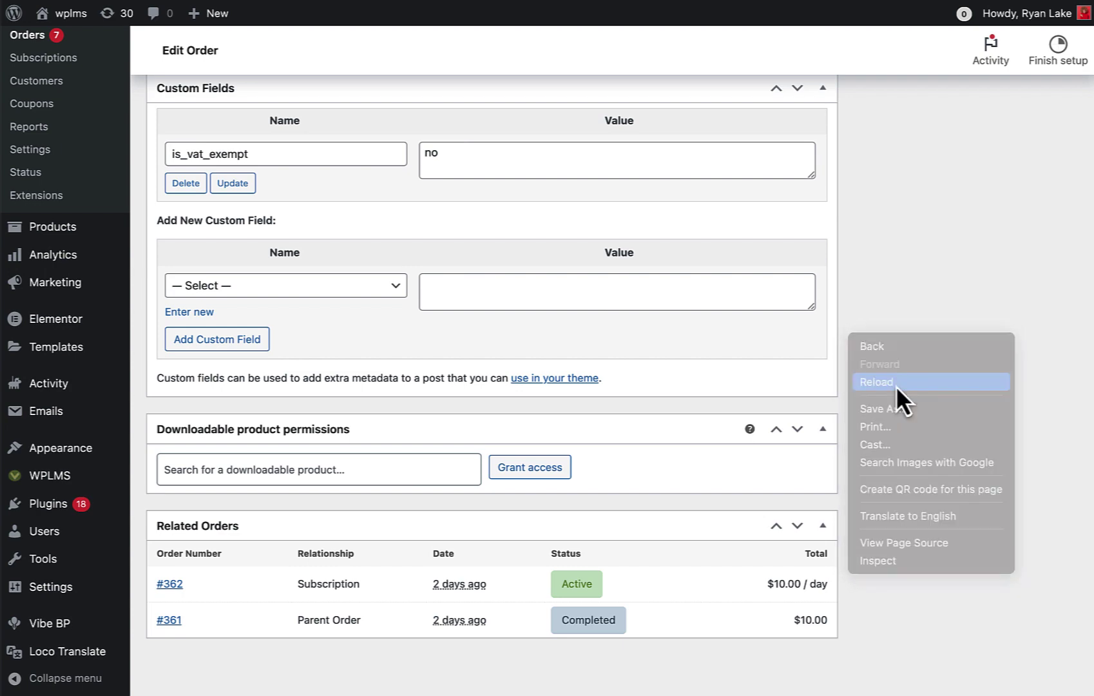
left_click(897, 386)
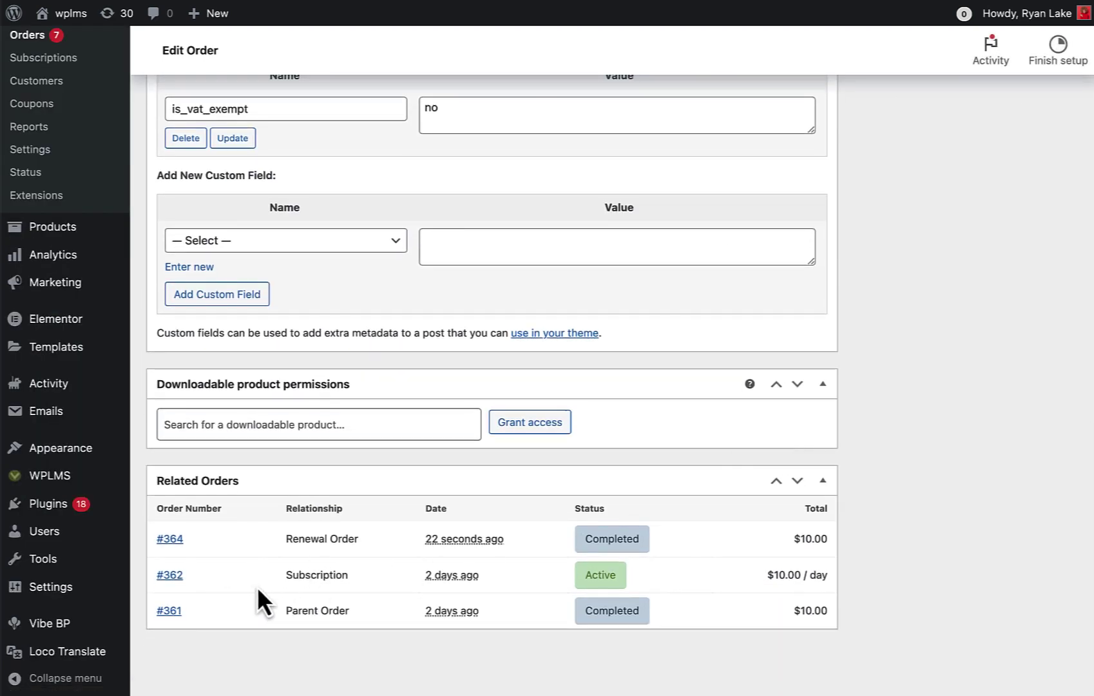
left_click_drag(293, 539, 357, 542)
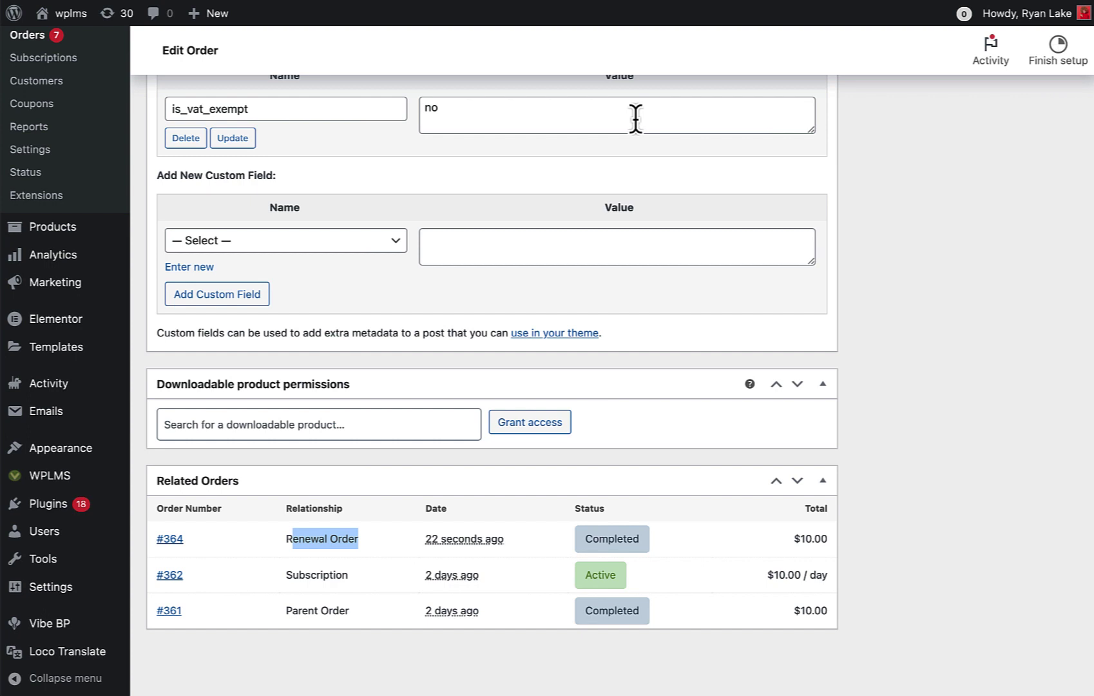
Step: Open renewal order #364 and verify the Data mining item's commission value of 7
left_click(172, 546)
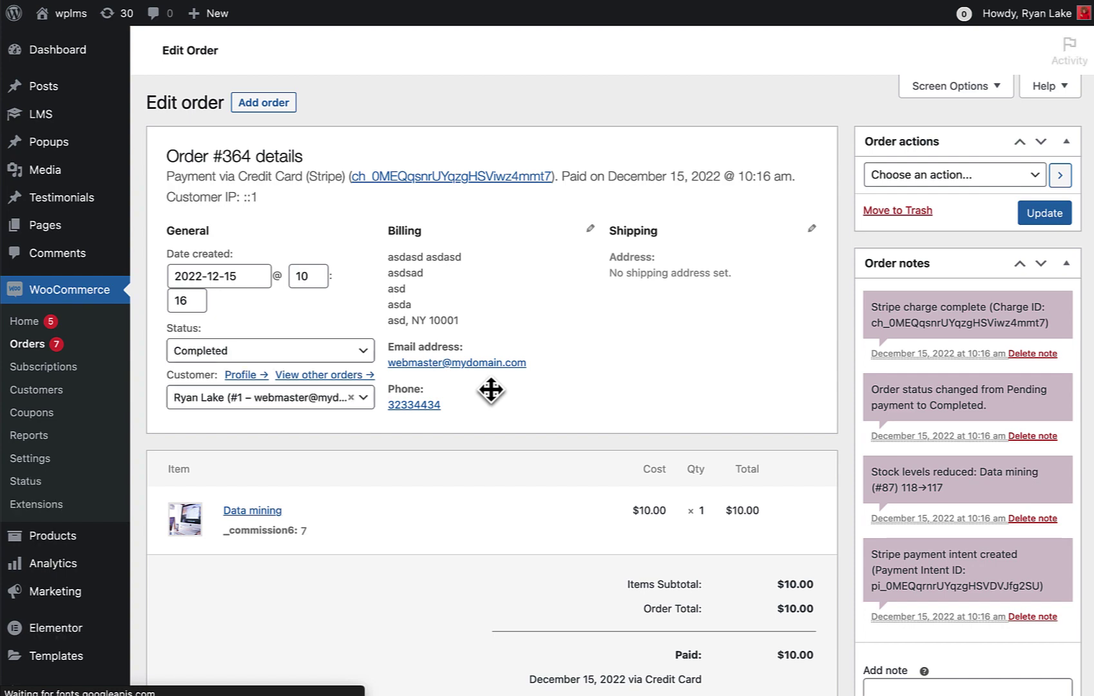
scroll(491, 390, "down", 3)
scroll(322, 503, "down", 2)
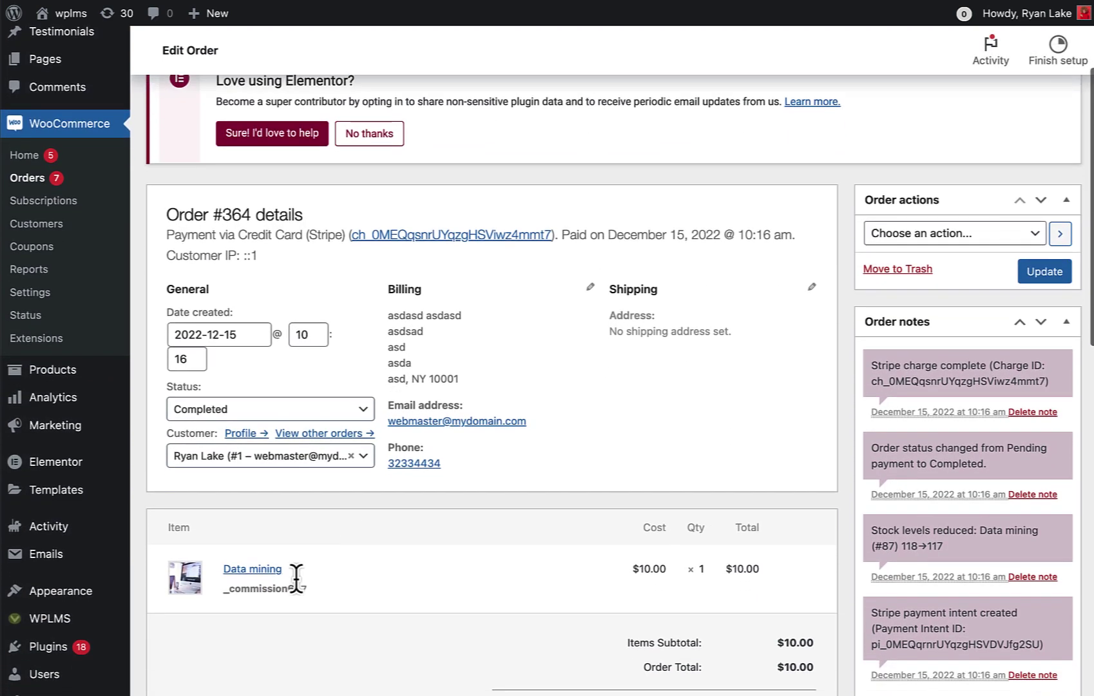
scroll(266, 612, "down", 1)
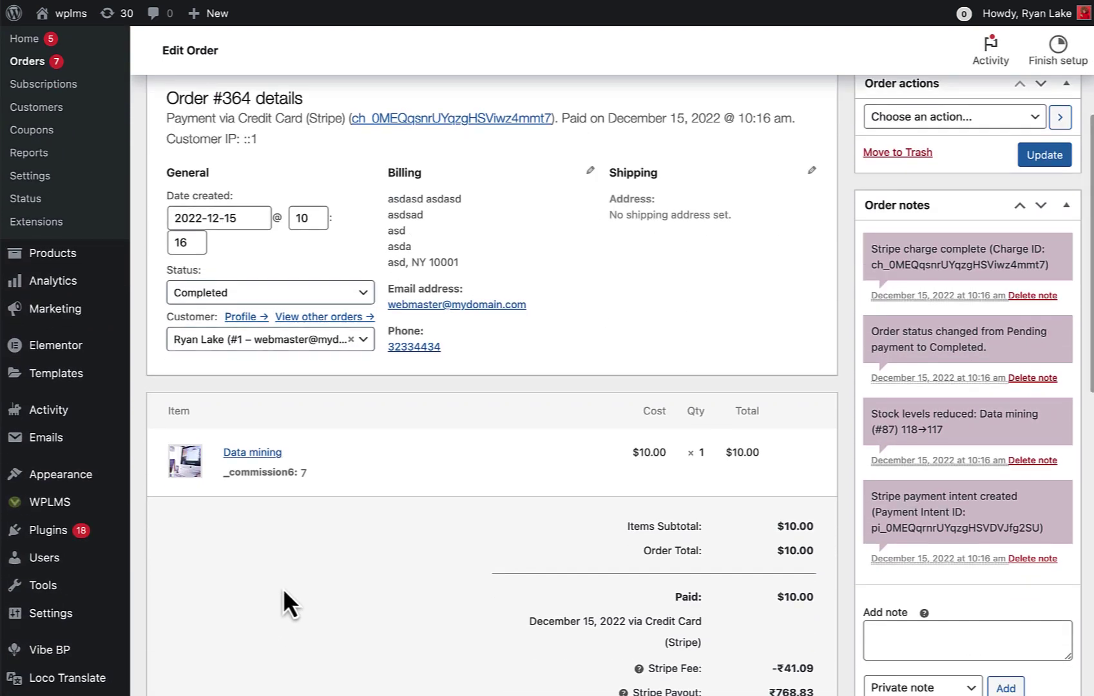
left_click_drag(251, 484, 317, 486)
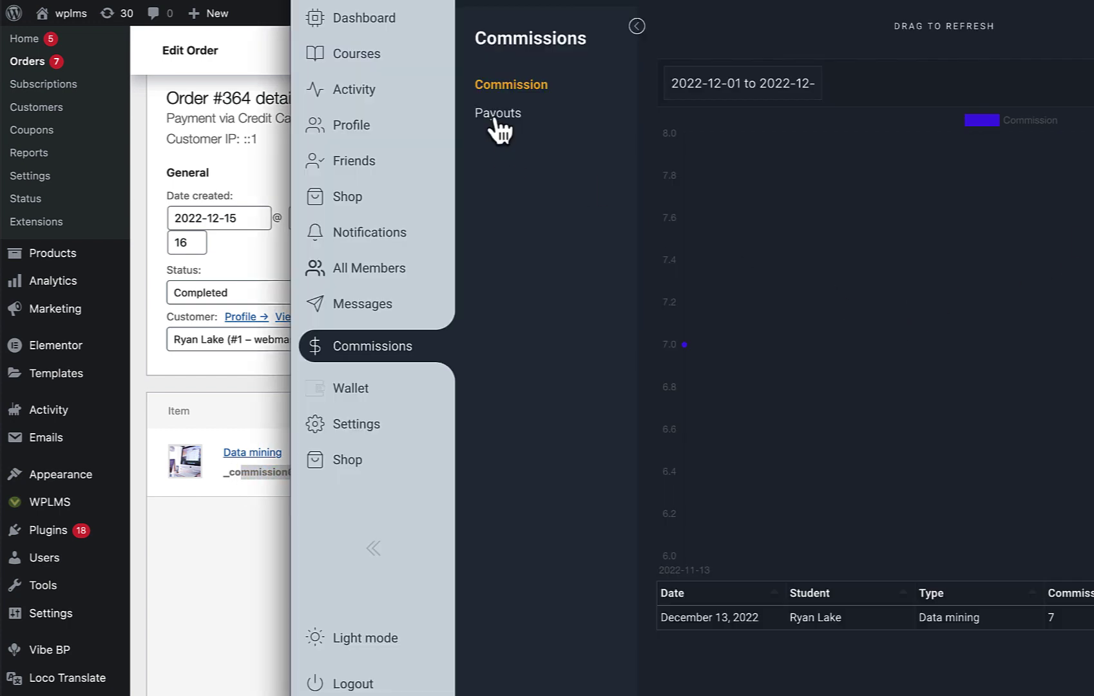
Step: Review the three daily Data mining commissions of 7, then check the enrolled student's 23 hours, 58 minutes remaining
left_click(498, 113)
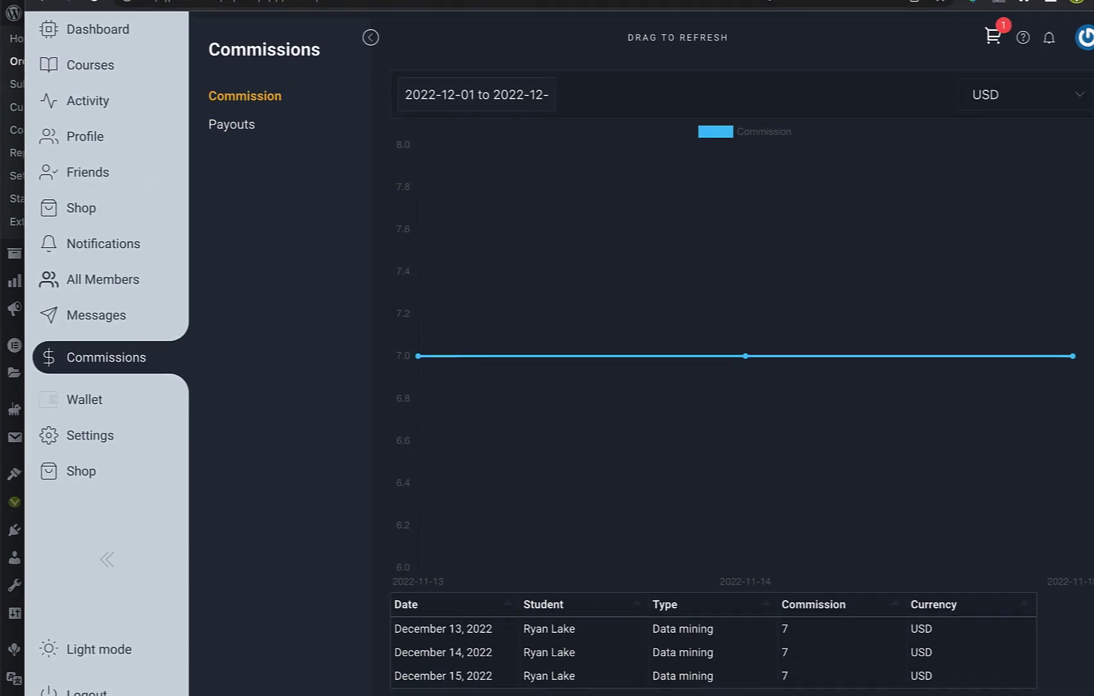
scroll(605, 511, "down", 1)
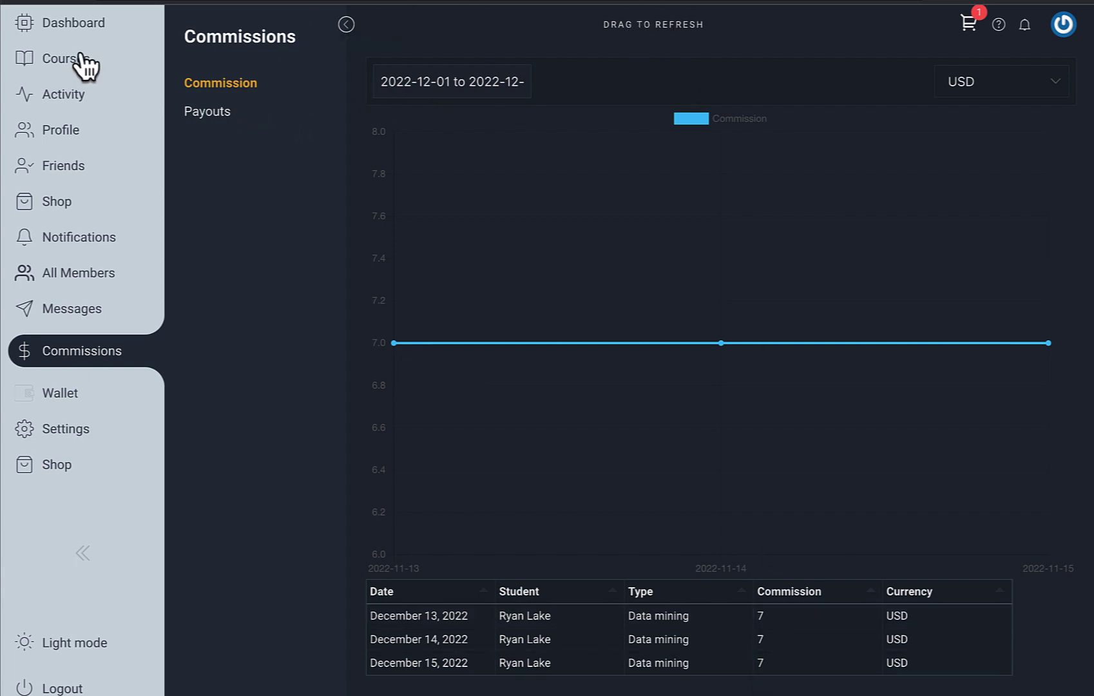
left_click(48, 66)
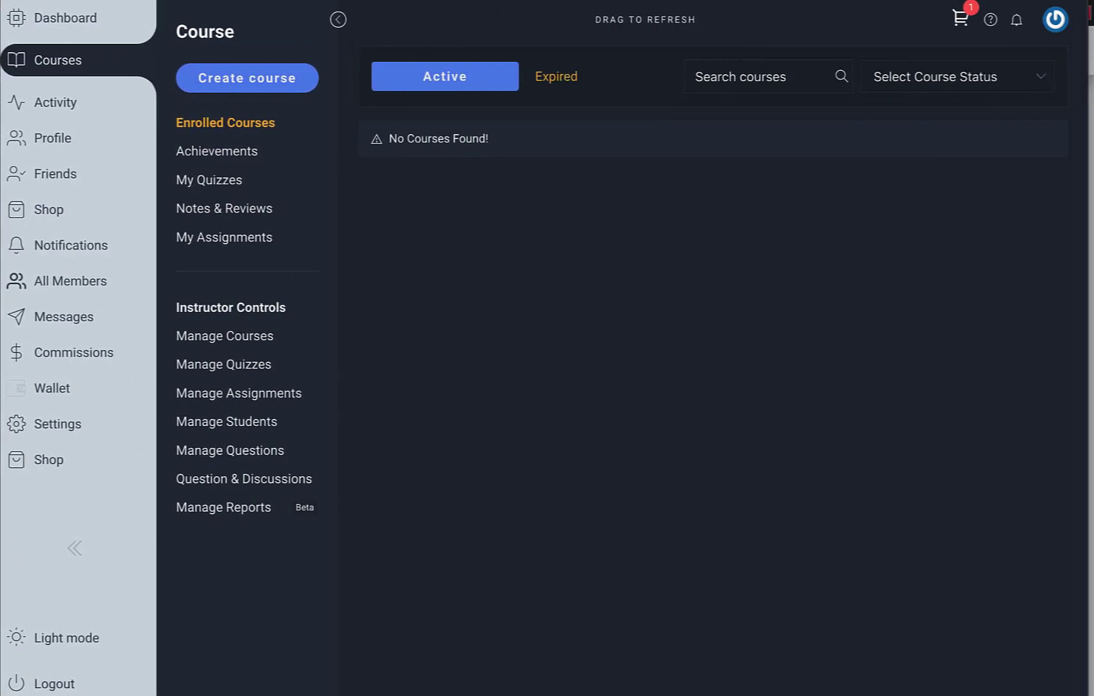
left_click(205, 340)
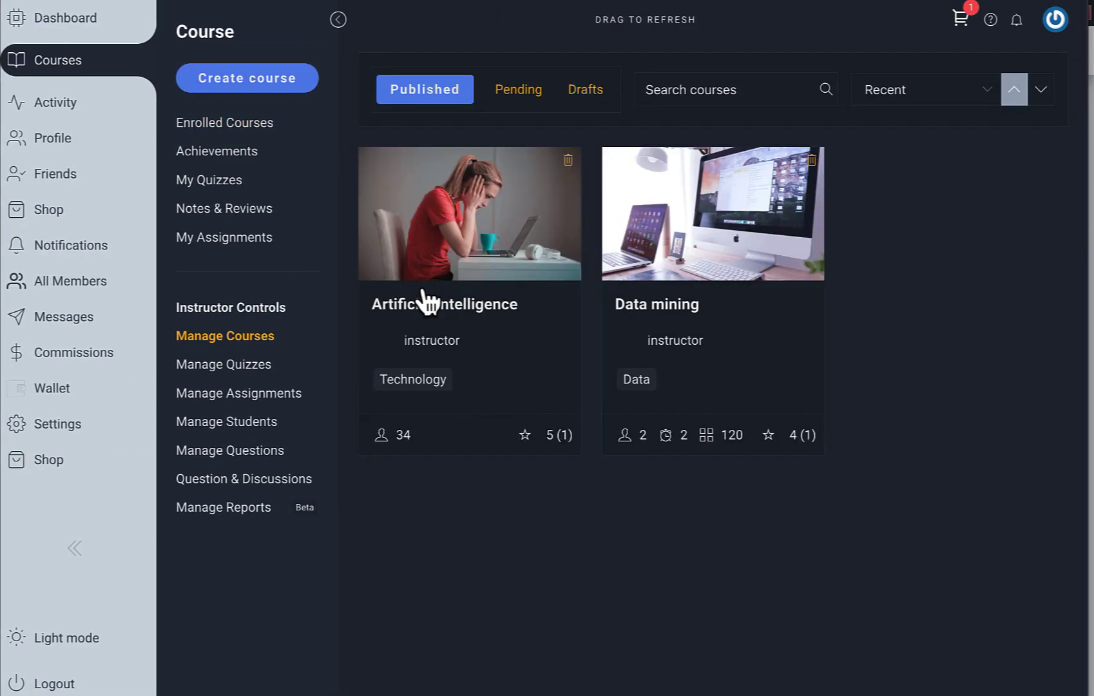
left_click(482, 210)
left_click(369, 62)
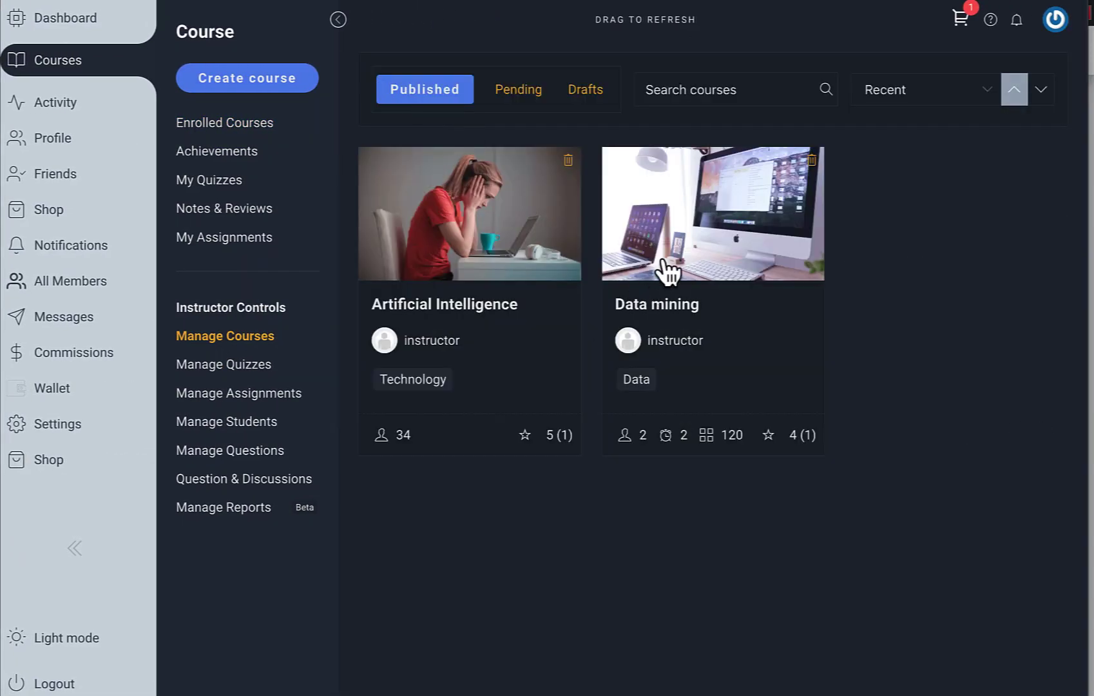
left_click(670, 271)
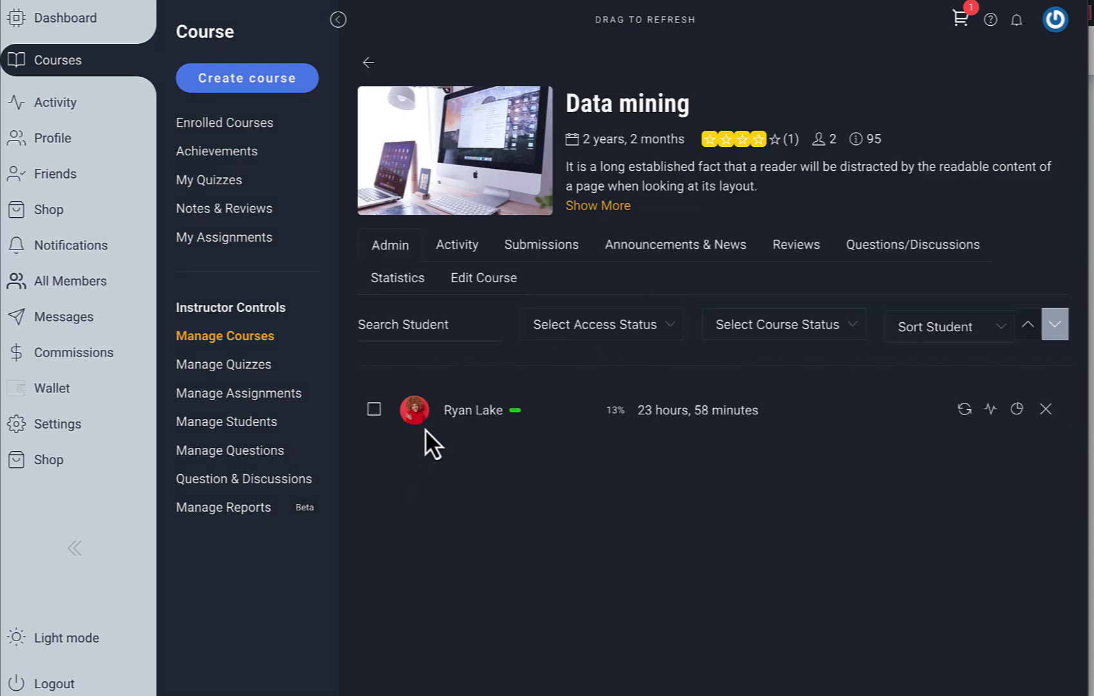
left_click_drag(444, 411, 489, 412)
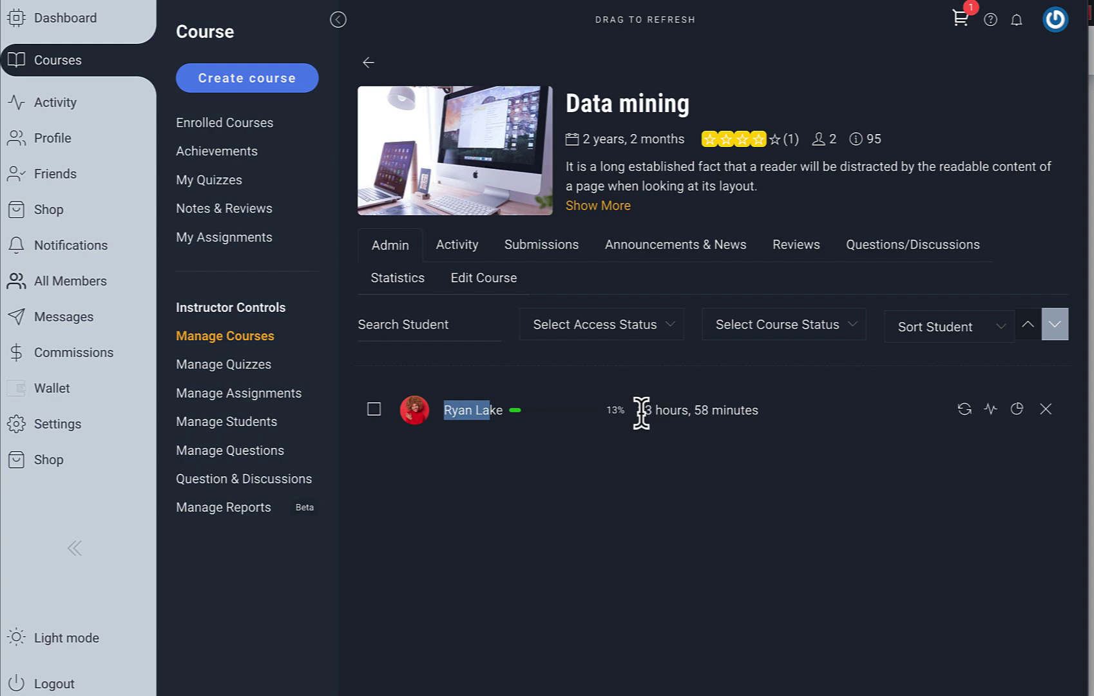
left_click_drag(641, 412, 733, 415)
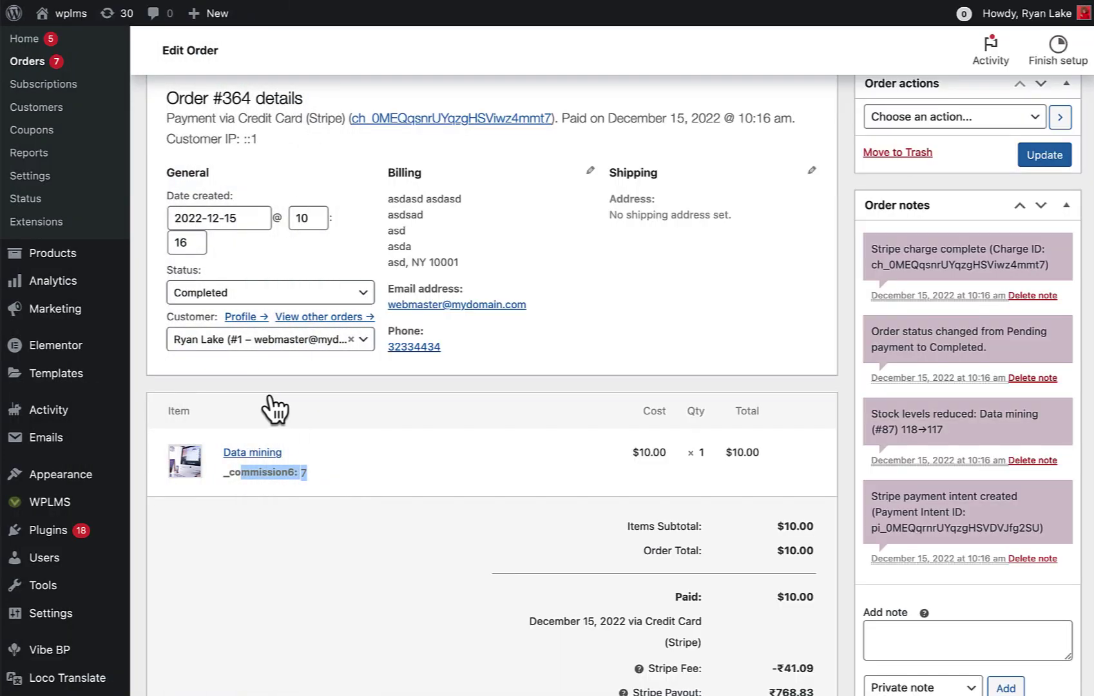
Step: Suspend the active Data mining subscription #362 from the WooCommerce Subscriptions list
left_click(43, 85)
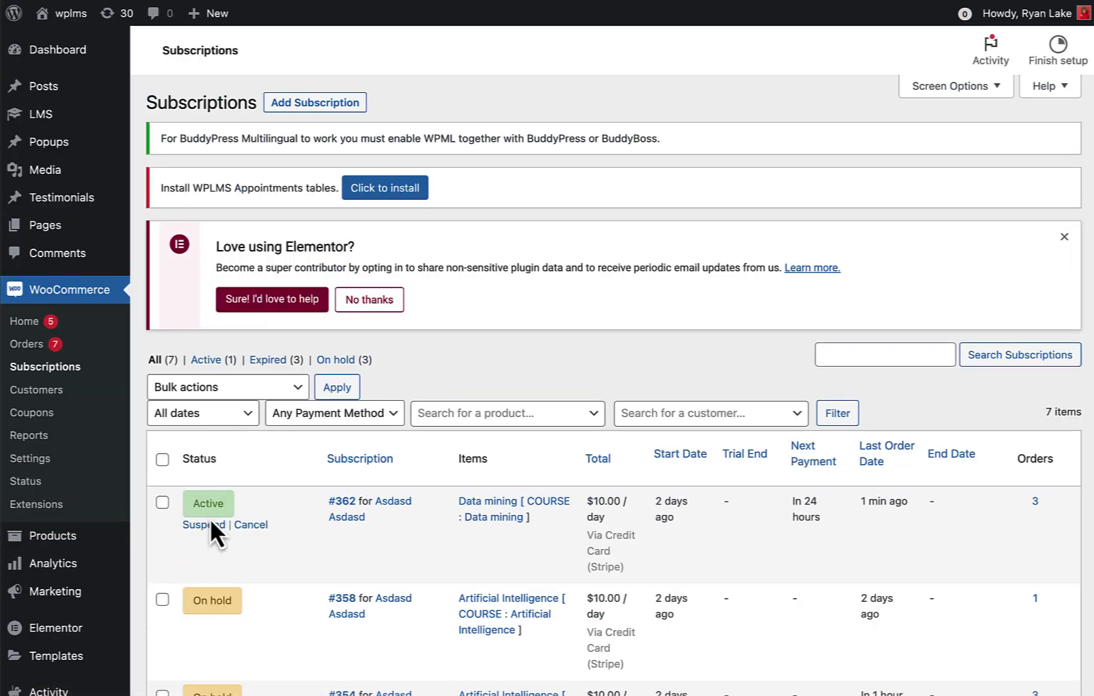
left_click(210, 523)
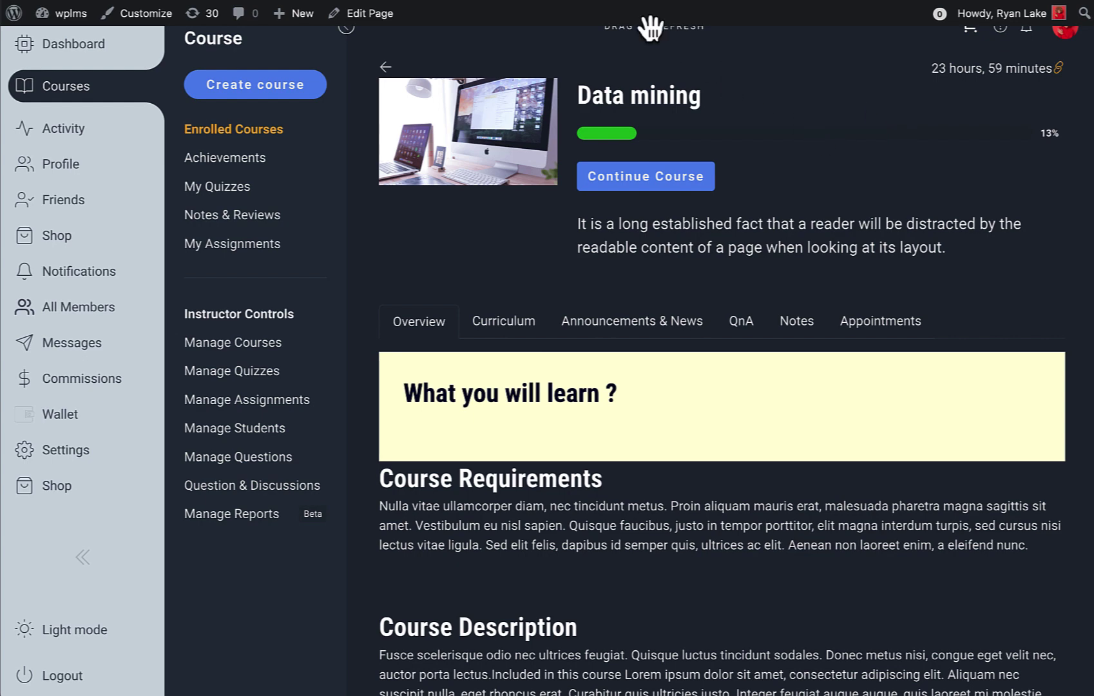
Step: Refresh the course page, then open Data mining from the Expired enrolled courses
left_click_drag(651, 27, 647, 105)
left_click(386, 68)
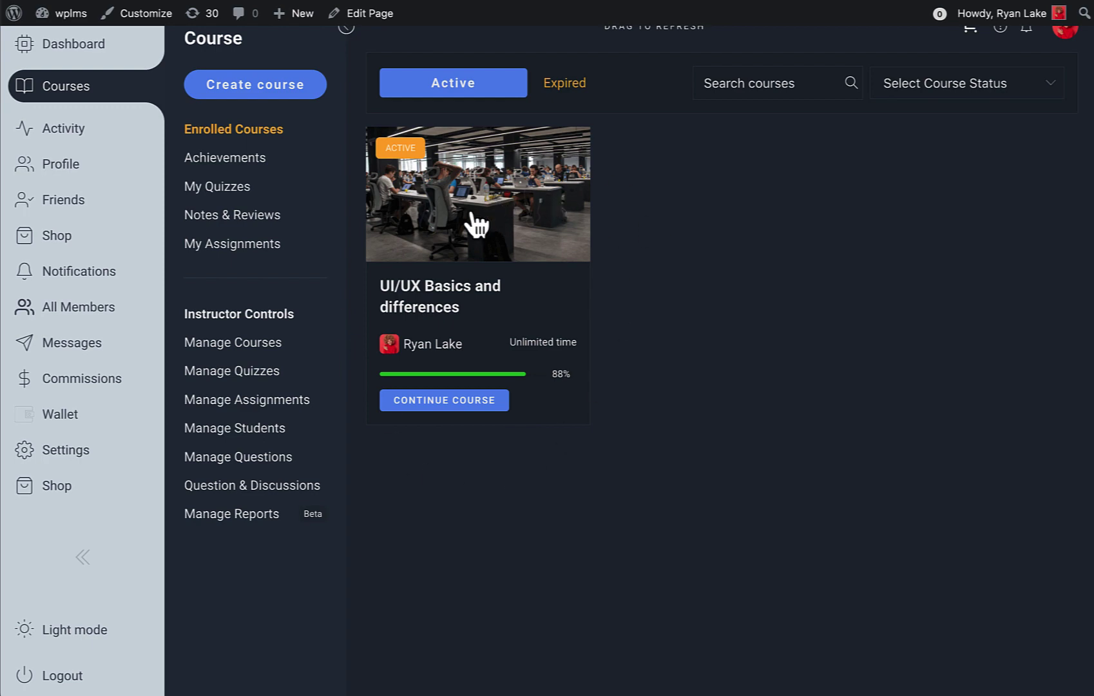
left_click(566, 89)
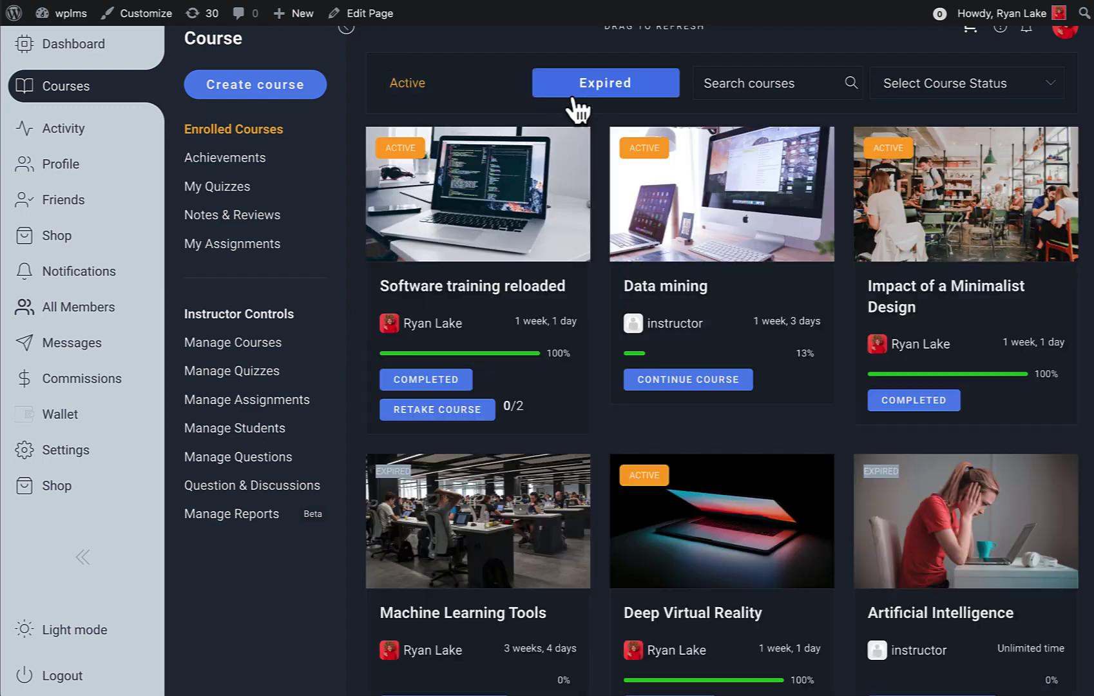
left_click(759, 205)
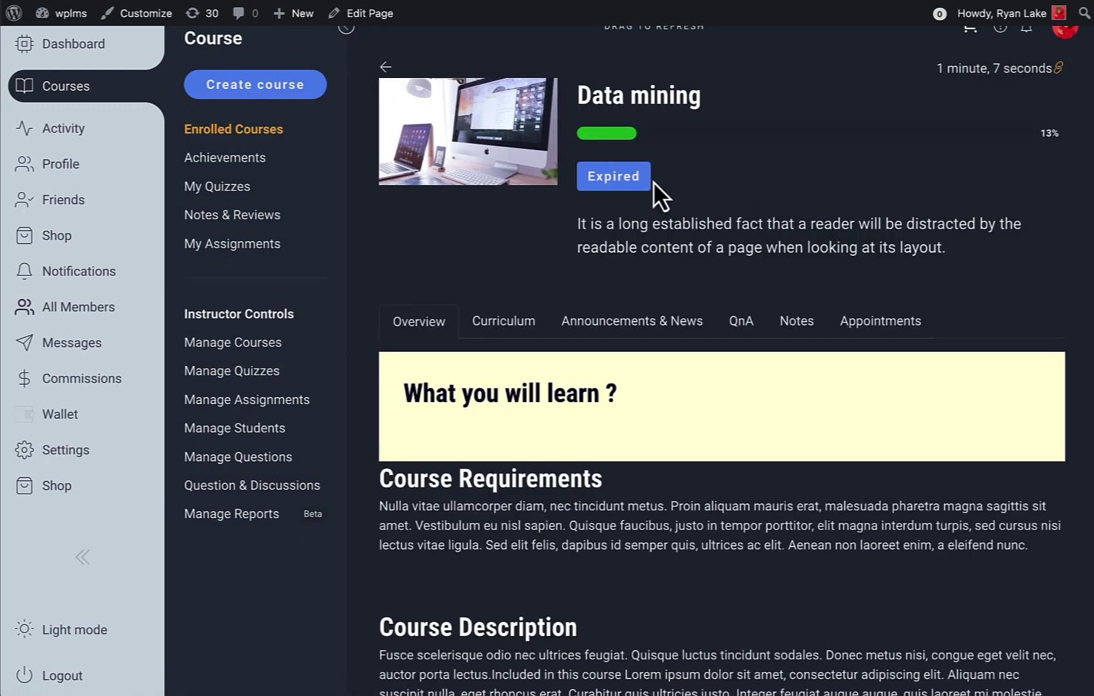